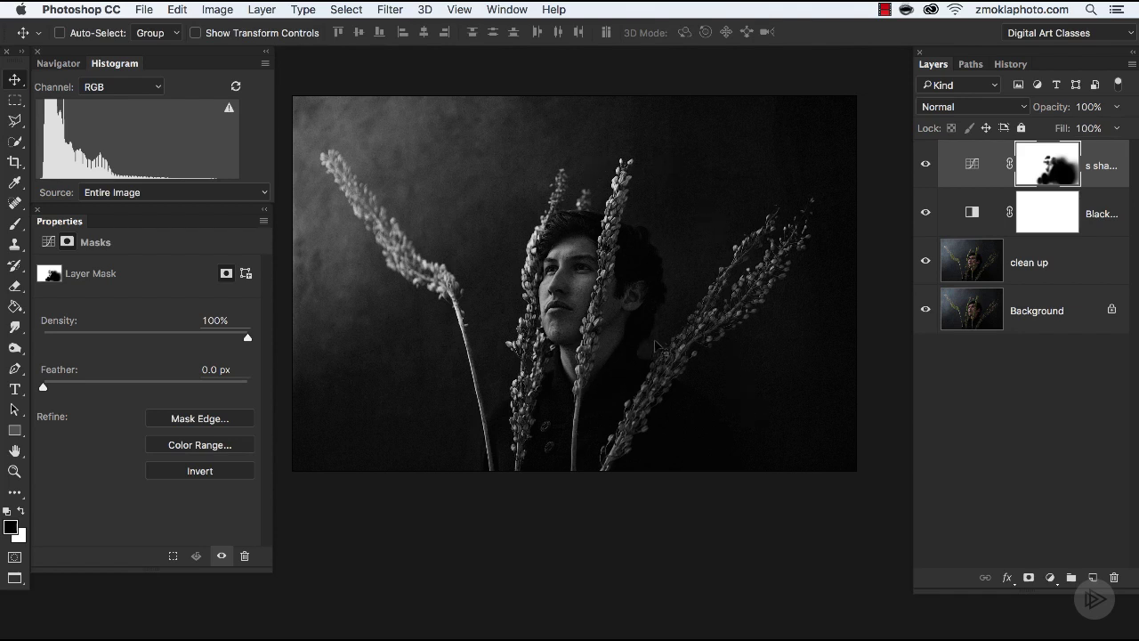
Add a Curves adjustment layer above the s shaped curve layer and name it "face"
{"action": "left_click", "coordinate": [1051, 578]}
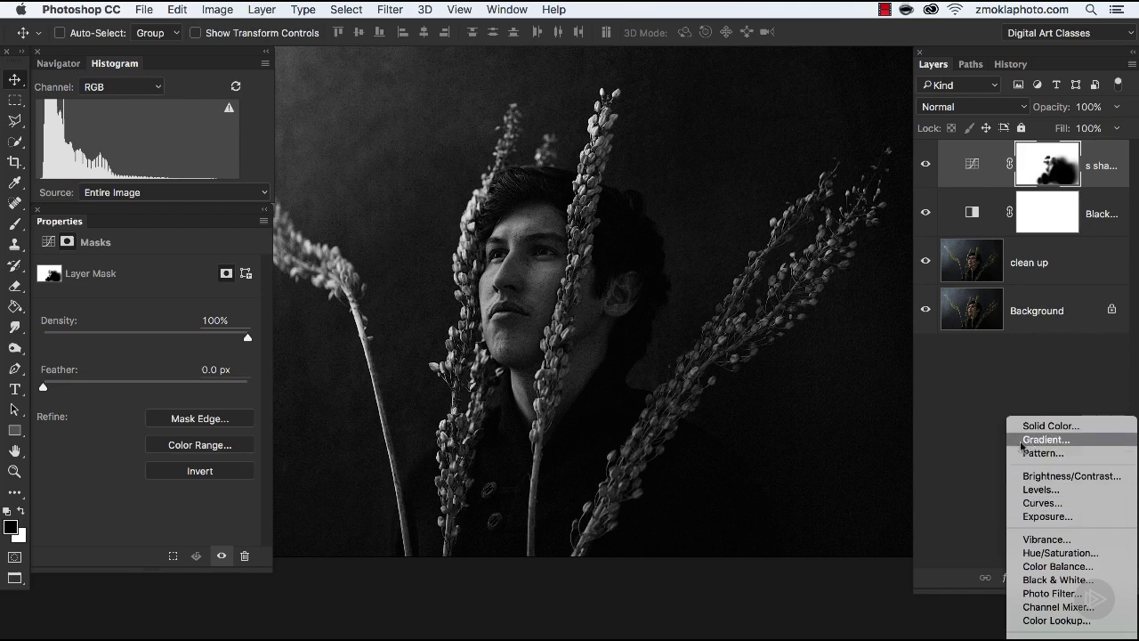
{"action": "left_click", "coordinate": [1043, 504]}
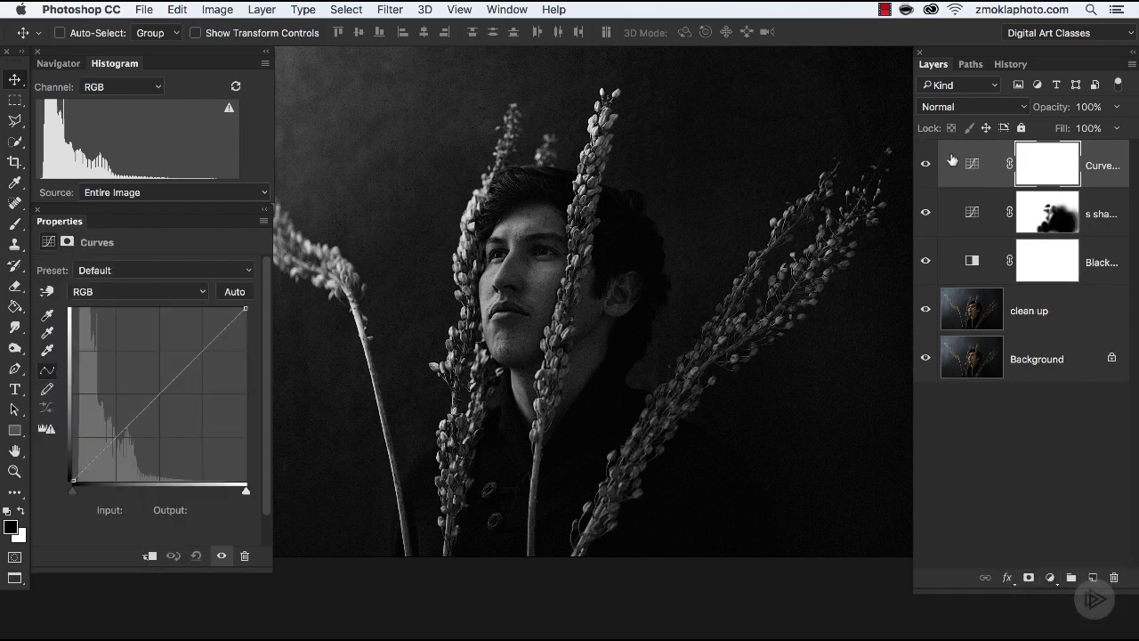
{"action": "double_click", "coordinate": [1102, 165]}
{"action": "type", "text": "face"}
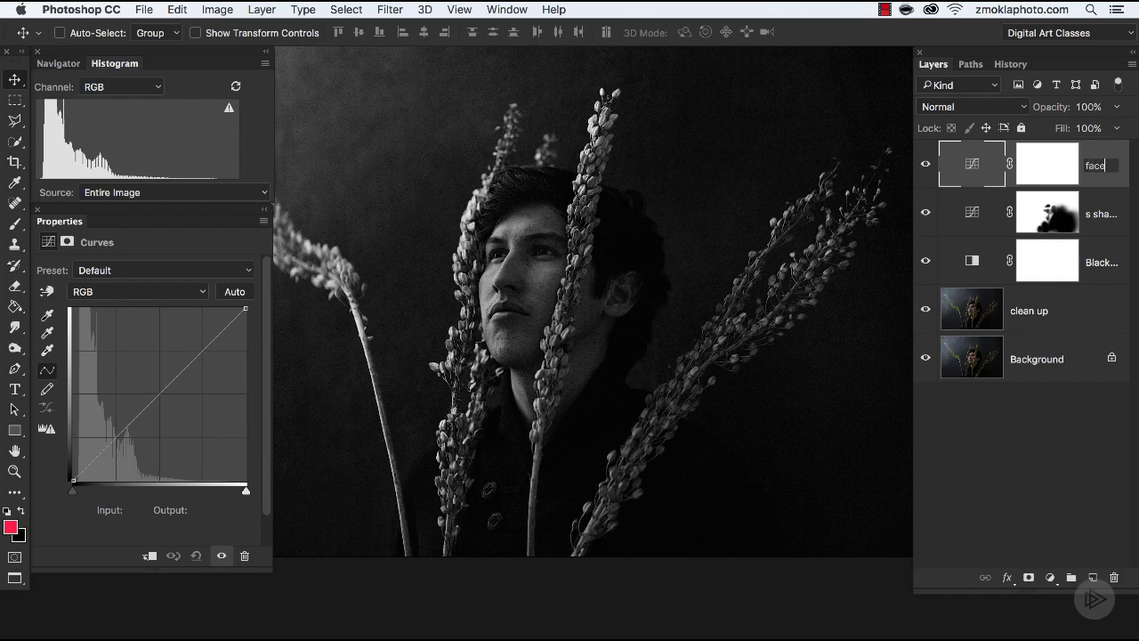
{"action": "key", "text": "Return"}
Widen the layer list to read the full layer names and return it to its narrow width
{"action": "left_click_drag", "start_coordinate": [912, 244], "coordinate": [843, 244]}
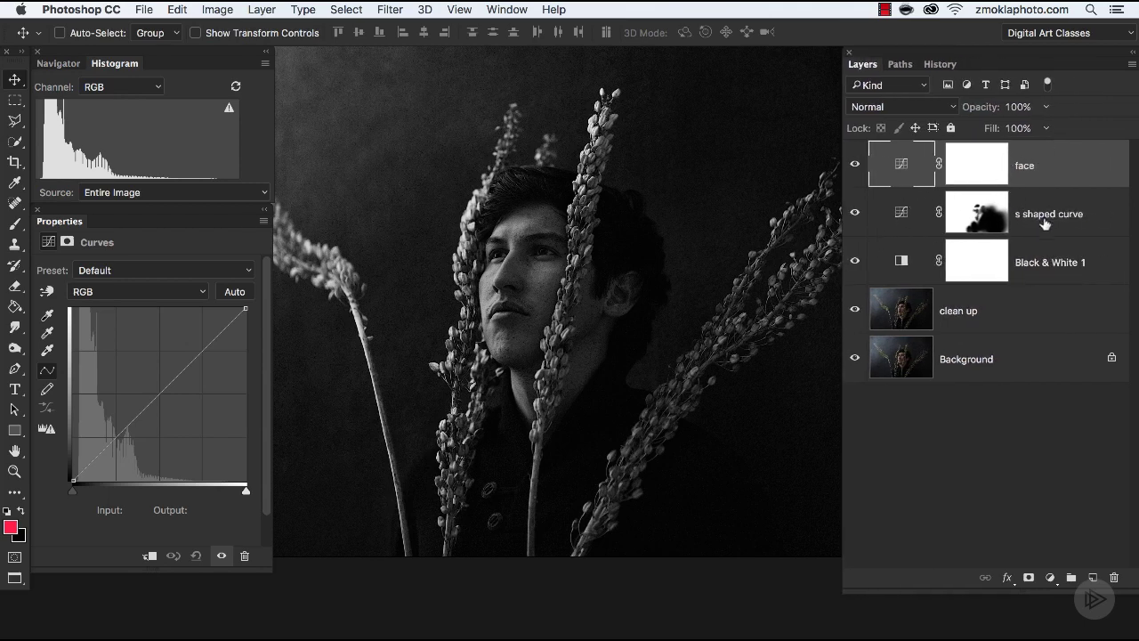
{"action": "left_click", "coordinate": [855, 260]}
{"action": "left_click", "coordinate": [854, 260]}
{"action": "left_click_drag", "start_coordinate": [842, 239], "coordinate": [913, 239]}
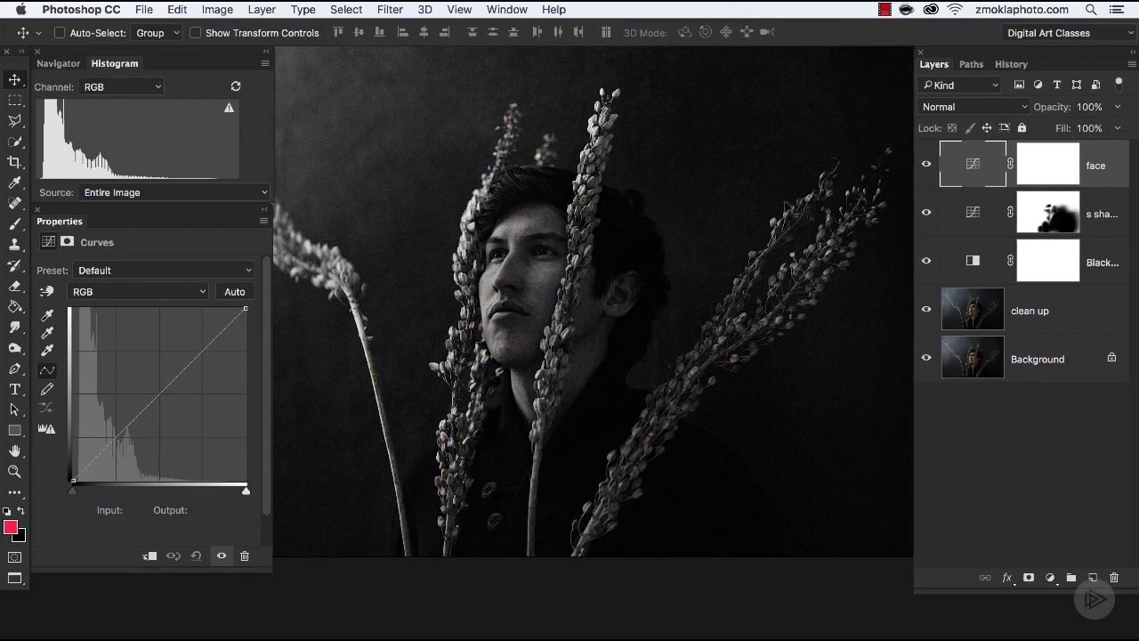
Sample the bright forehead and shadowed cheek as points on the face curve, and raise the upper point to input 141, output 197
{"action": "key", "text": "super+equal"}
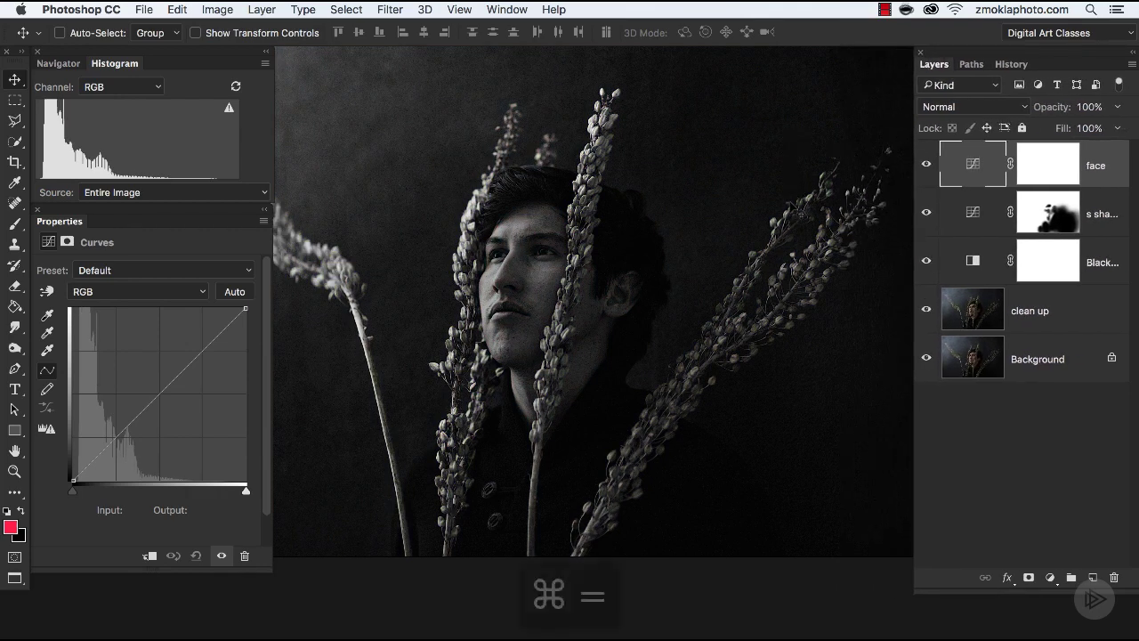
{"action": "key", "text": "super+equal"}
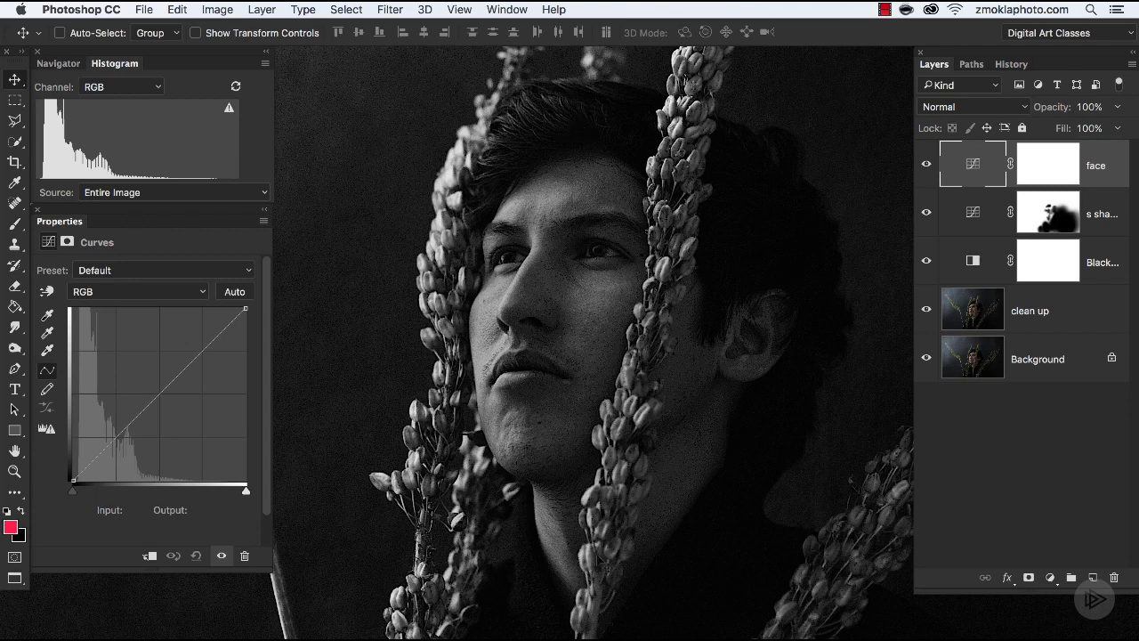
{"action": "left_click", "coordinate": [47, 291]}
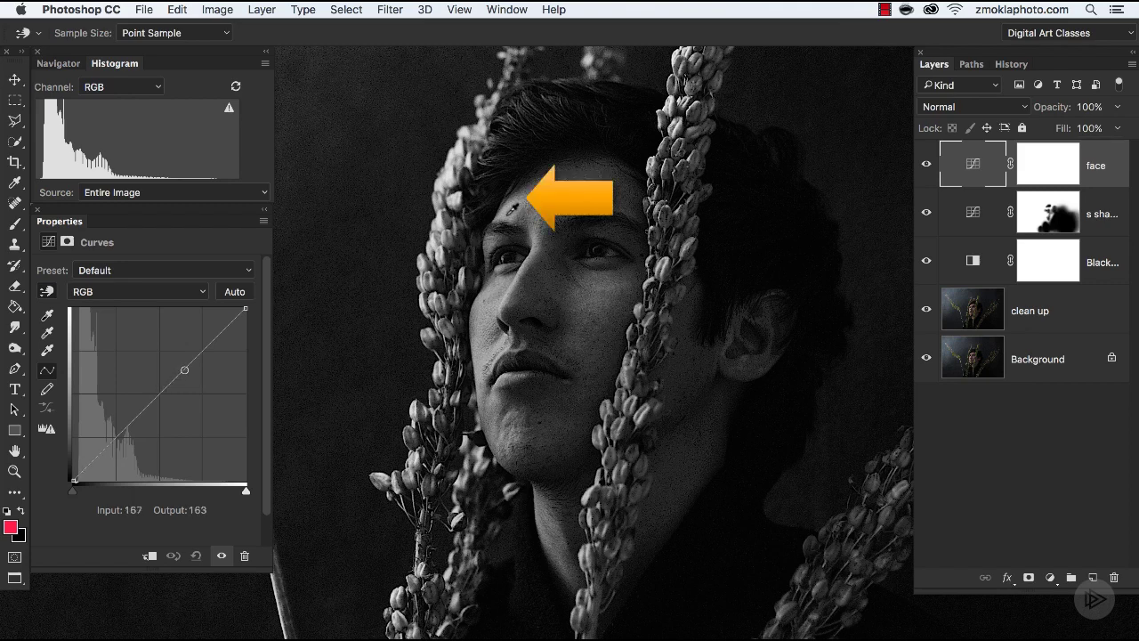
{"action": "left_click", "coordinate": [512, 213]}
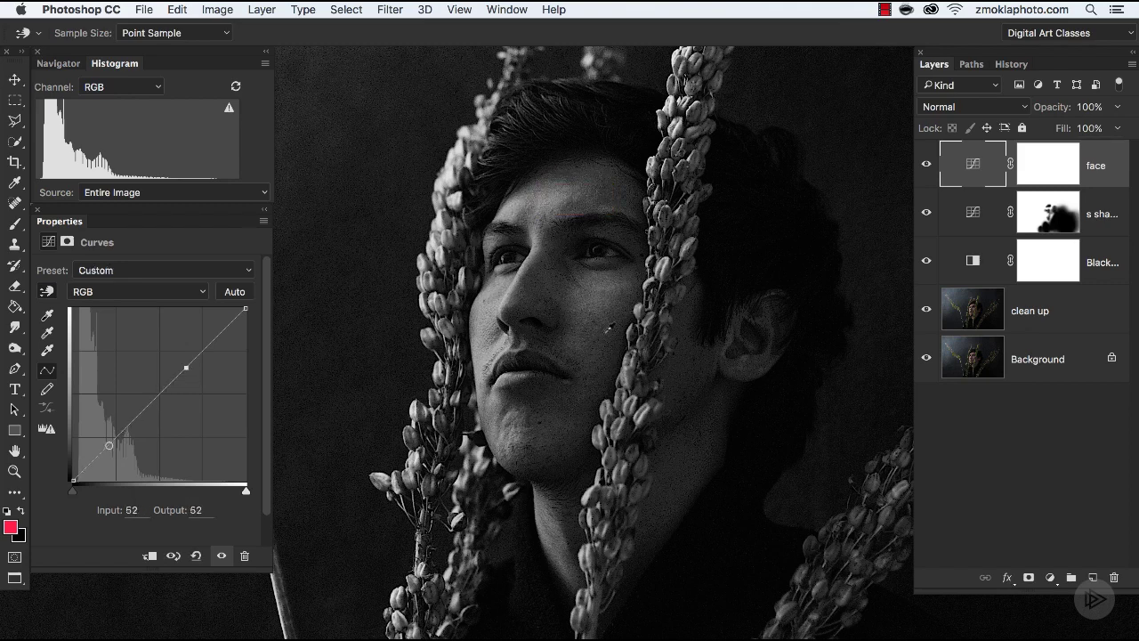
{"action": "left_click", "coordinate": [682, 366]}
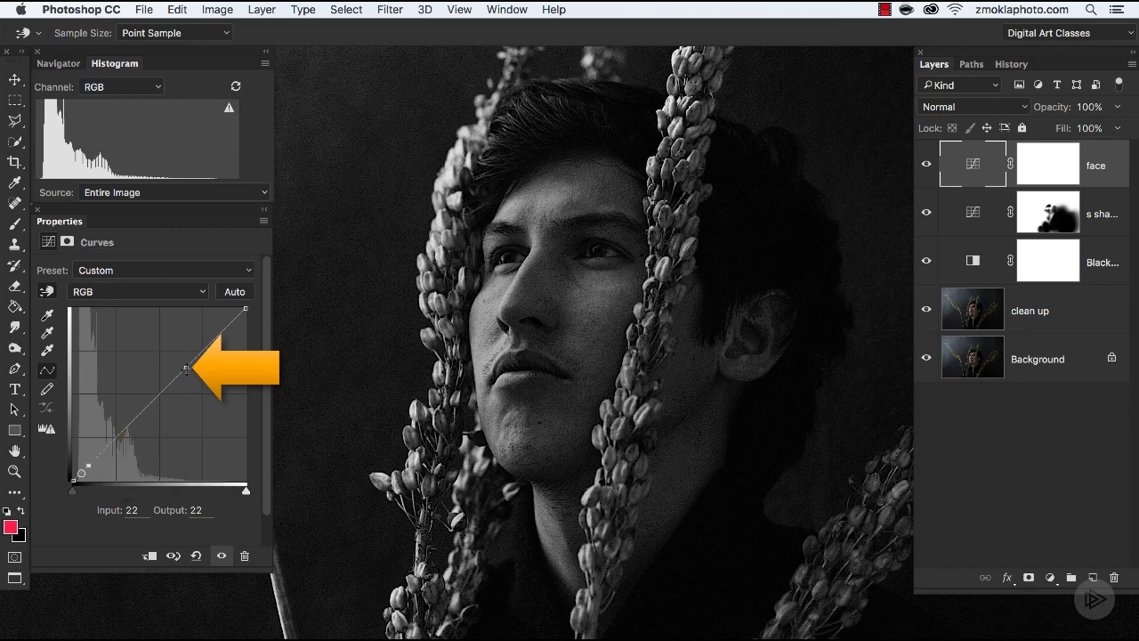
{"action": "left_click_drag", "start_coordinate": [185, 367], "coordinate": [169, 347]}
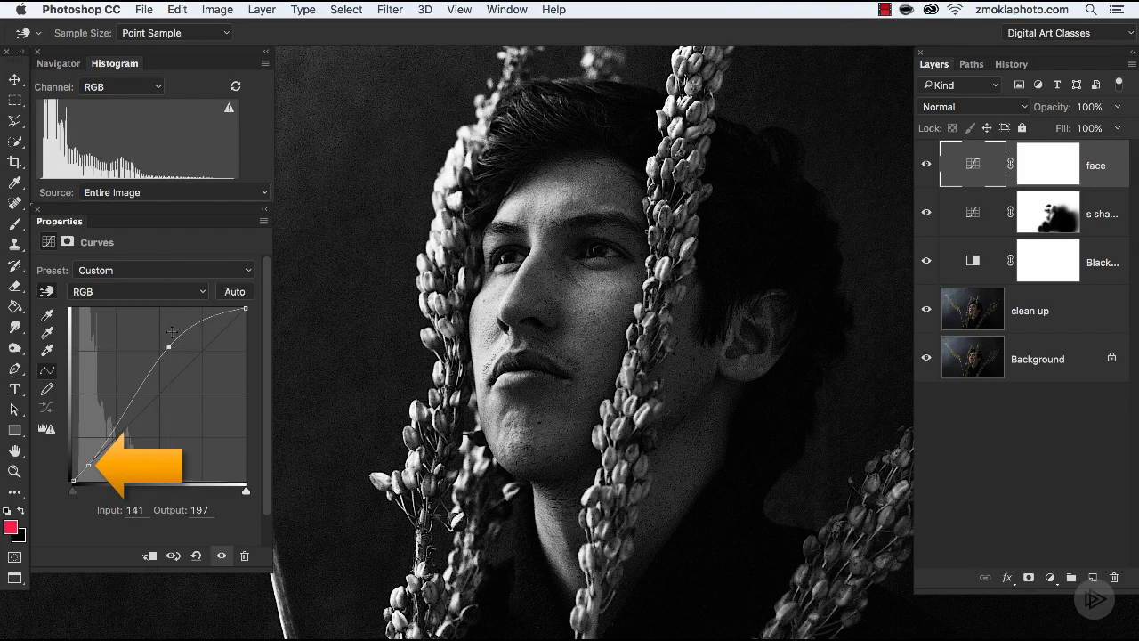
Compare the whole portrait with and without the face curves layer
{"action": "key", "text": "super+minus"}
{"action": "key", "text": "super+minus"}
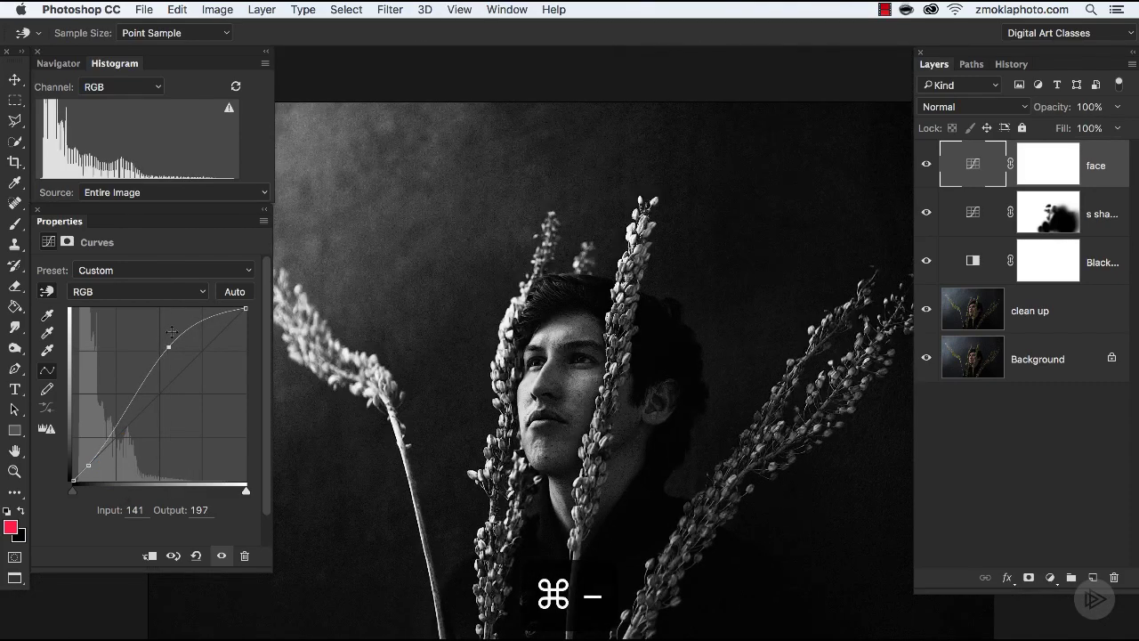
{"action": "key", "text": "super+minus"}
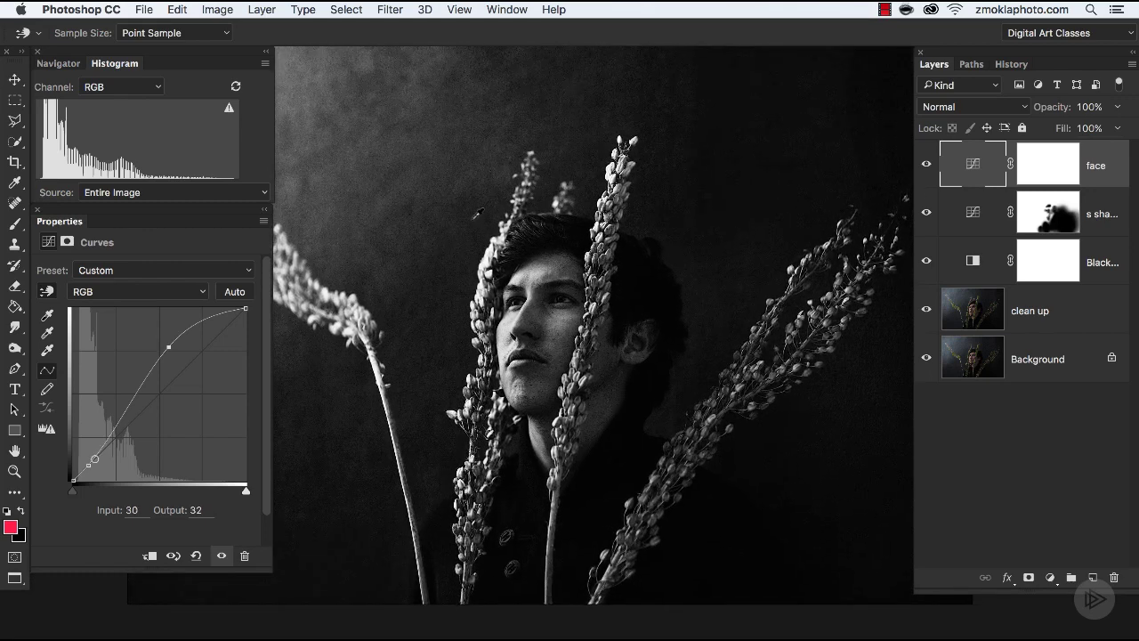
{"action": "left_click", "coordinate": [925, 165]}
{"action": "left_click", "coordinate": [926, 166]}
{"action": "left_click", "coordinate": [926, 166]}
{"action": "left_click", "coordinate": [926, 165]}
Refine the upper point of the face curve to input 139, output 205 while checking the facial detail
{"action": "key", "text": "super+equal"}
{"action": "key", "text": "super+equal"}
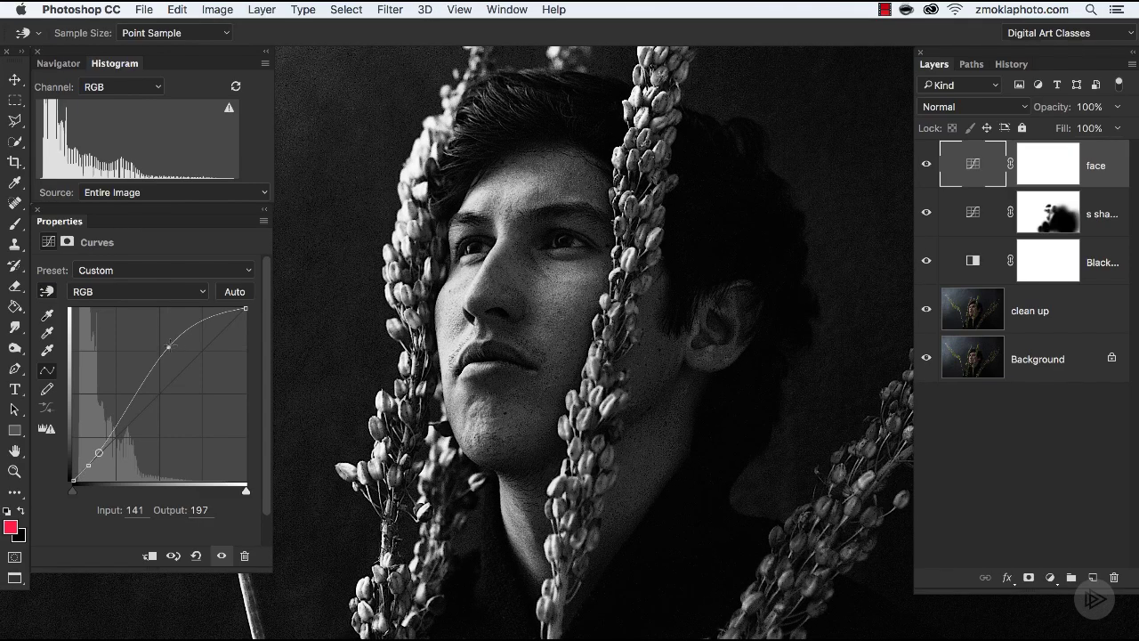
{"action": "mouse_move", "coordinate": [168, 347]}
{"action": "left_mouse_down"}
{"action": "mouse_move", "coordinate": [160, 328]}
{"action": "mouse_move", "coordinate": [167, 338]}
{"action": "left_mouse_up"}
{"action": "key", "text": "super+equal"}
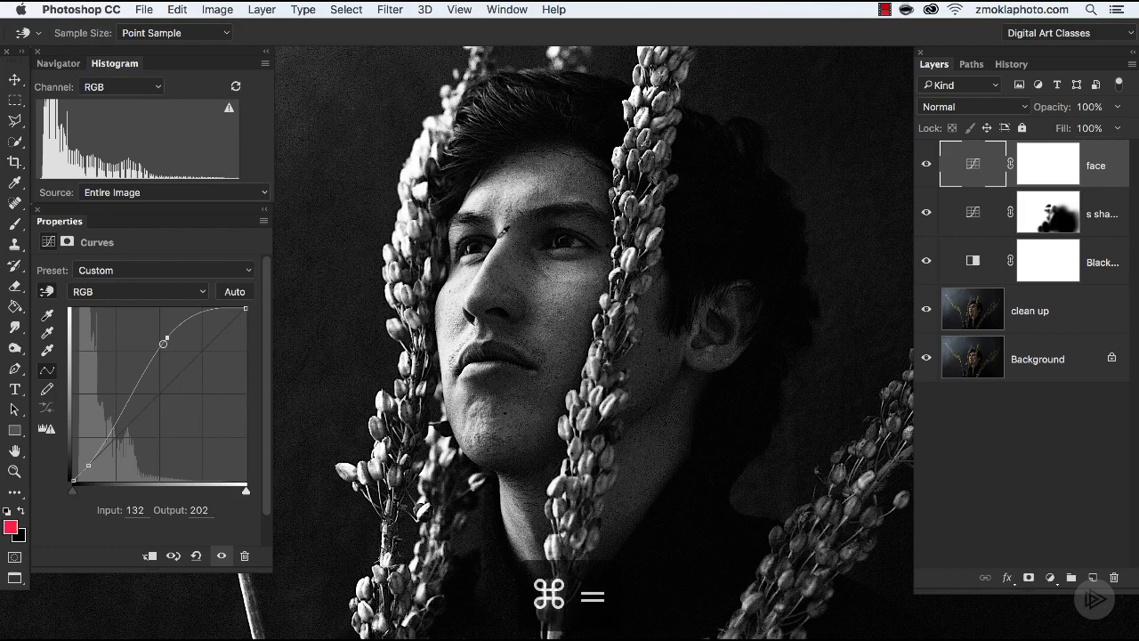
{"action": "key", "text": "super+equal"}
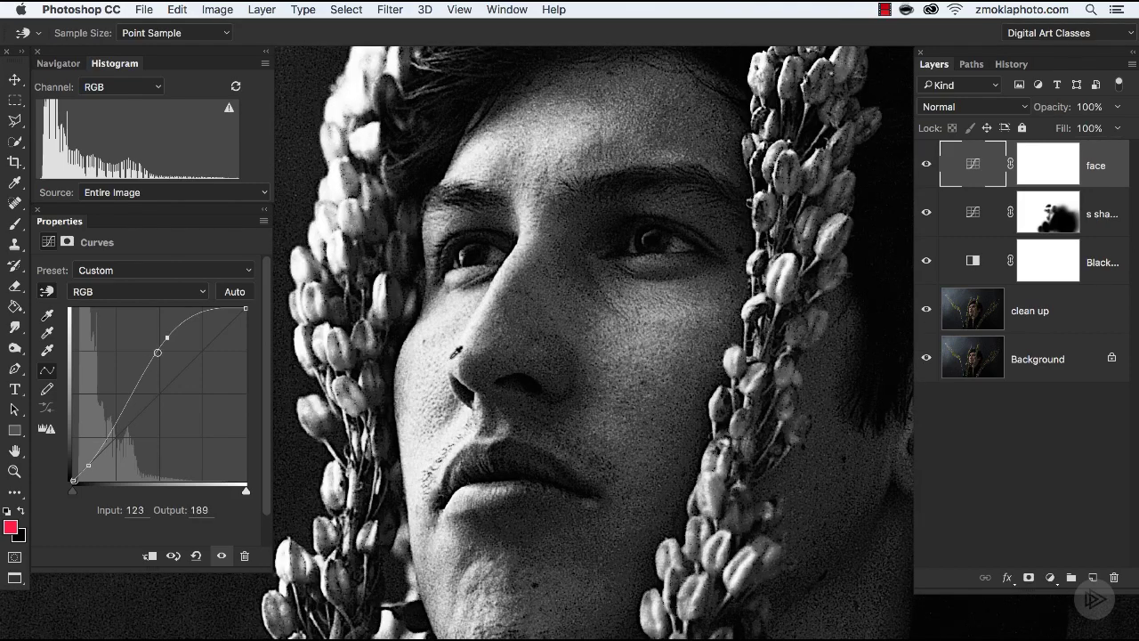
{"action": "left_click_drag", "start_coordinate": [168, 338], "coordinate": [168, 343]}
{"action": "key", "text": "super+minus"}
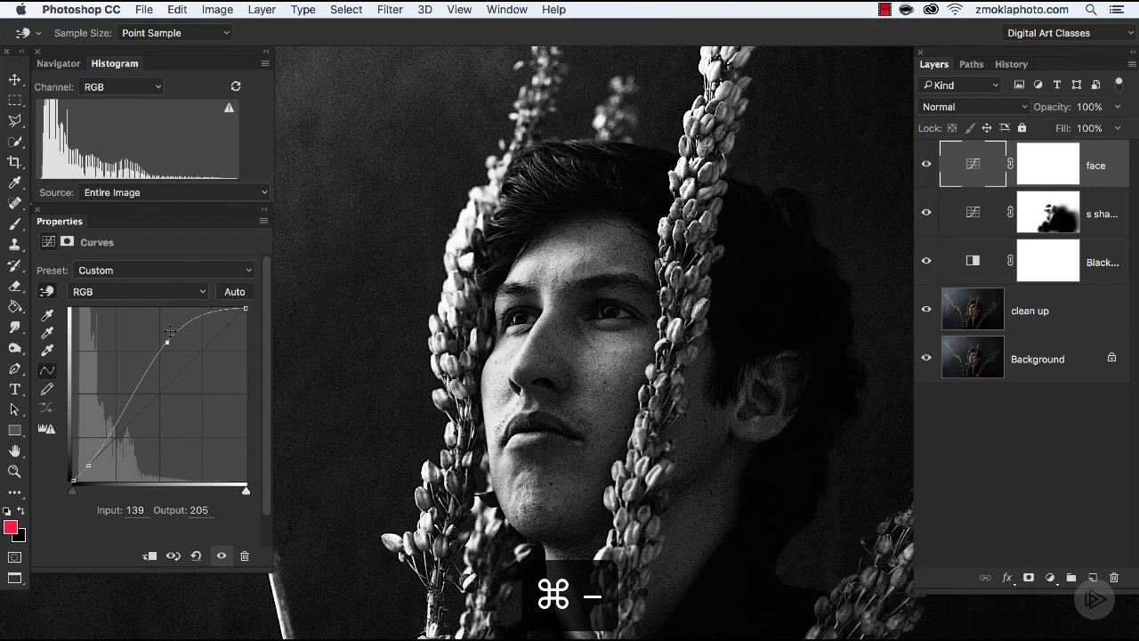
Check the refined curve on the full image by hiding and showing the face layer
{"action": "left_click_drag", "start_coordinate": [682, 374], "coordinate": [627, 306]}
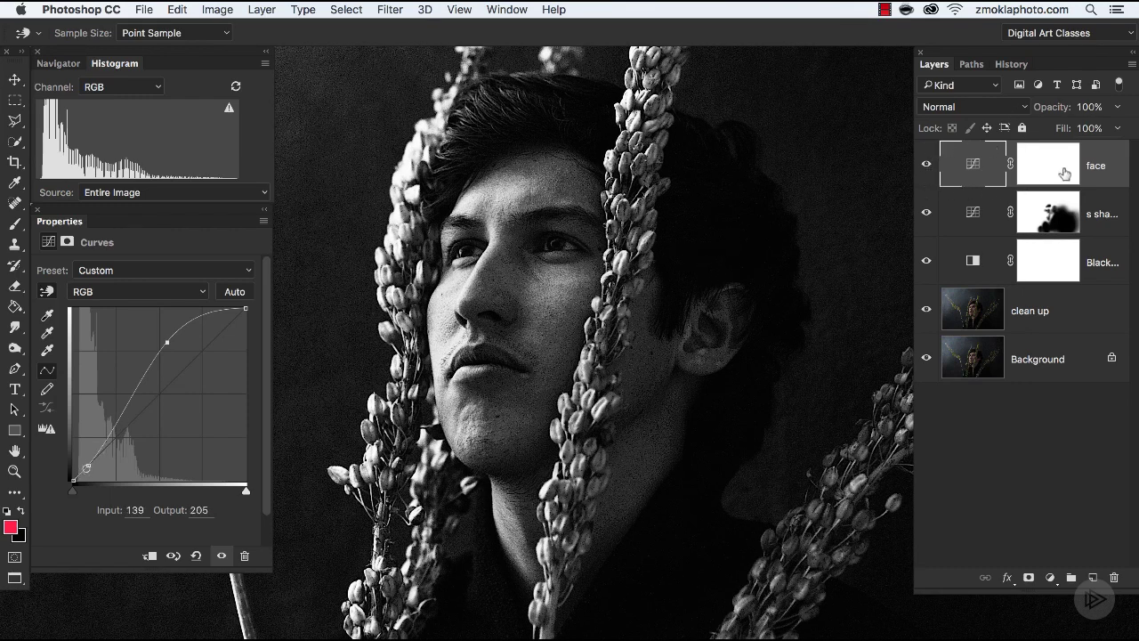
{"action": "key", "text": "super+minus"}
{"action": "key", "text": "super+minus"}
{"action": "key", "text": "super+minus"}
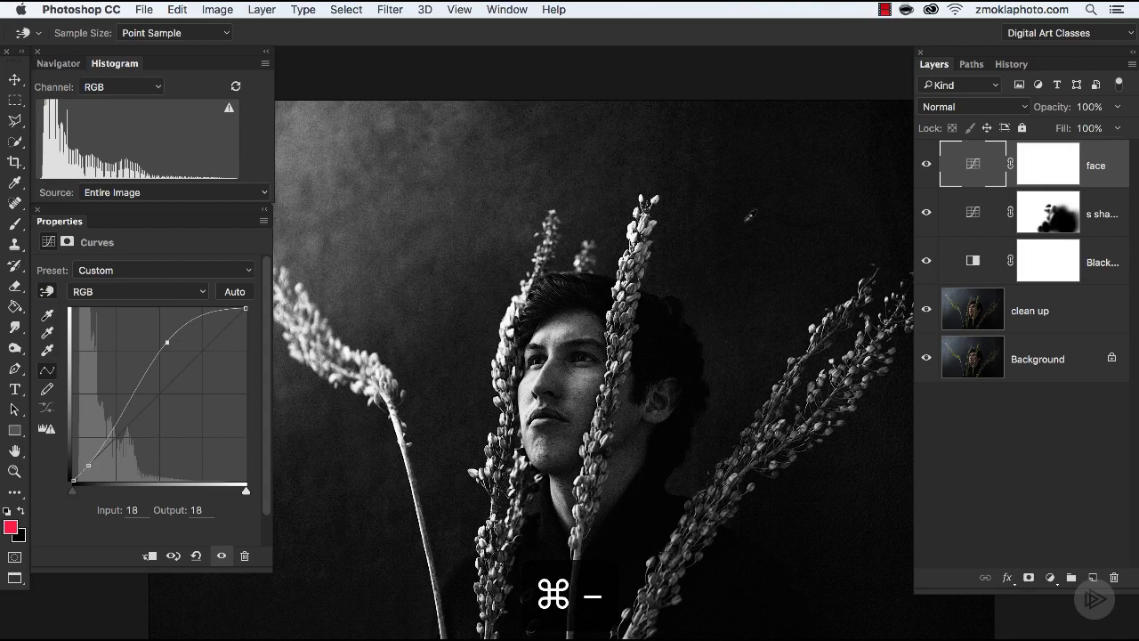
{"action": "scroll", "coordinate": [675, 201], "scroll_direction": "down", "scroll_amount": 5}
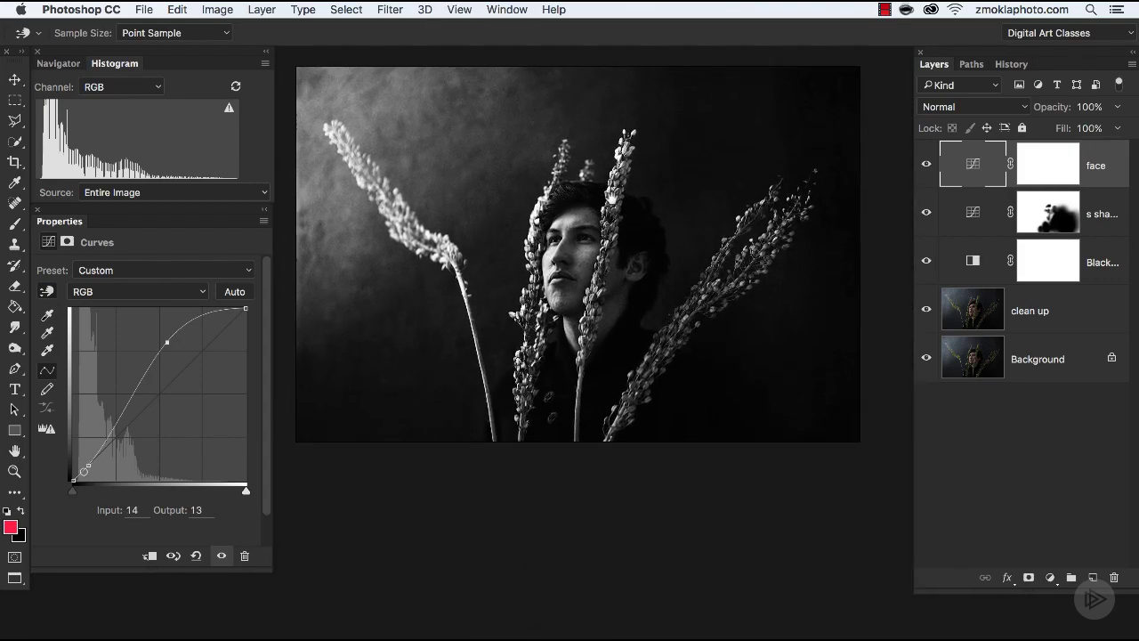
{"action": "left_click", "coordinate": [927, 166]}
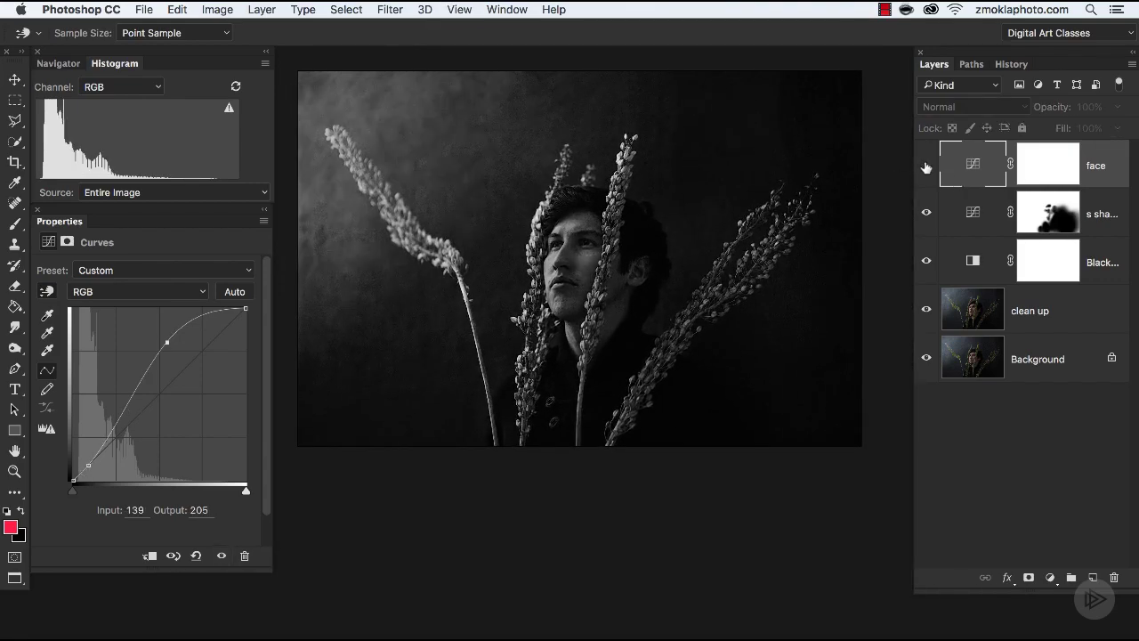
{"action": "left_click", "coordinate": [927, 167]}
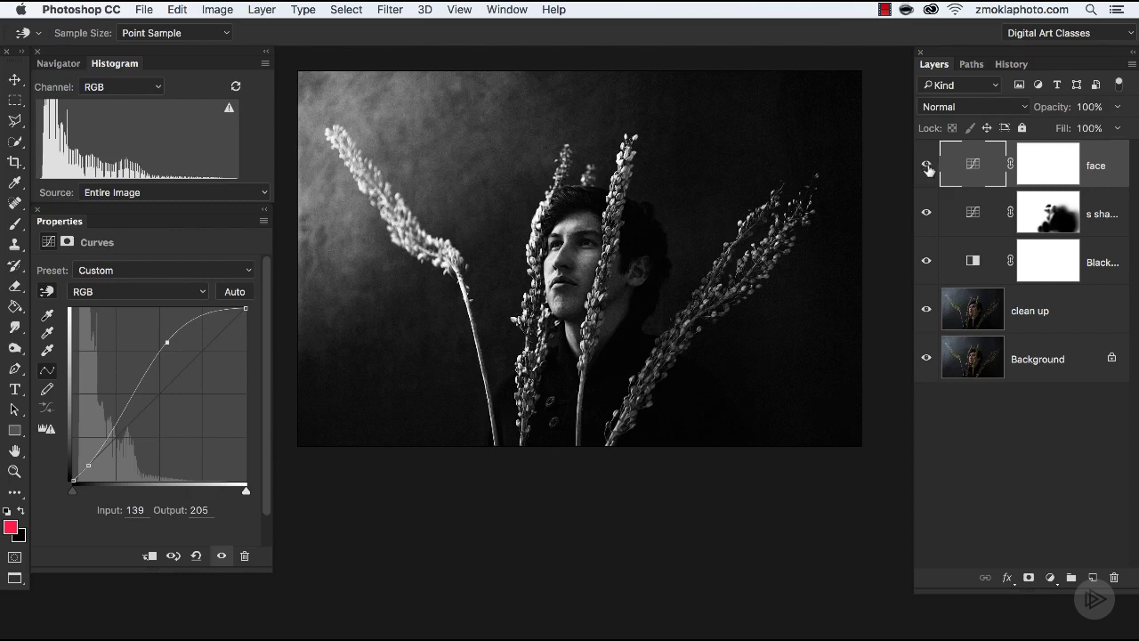
Invert the face layer's mask to black so that its curve is hidden
{"action": "left_click", "coordinate": [1037, 169]}
{"action": "key", "text": "v"}
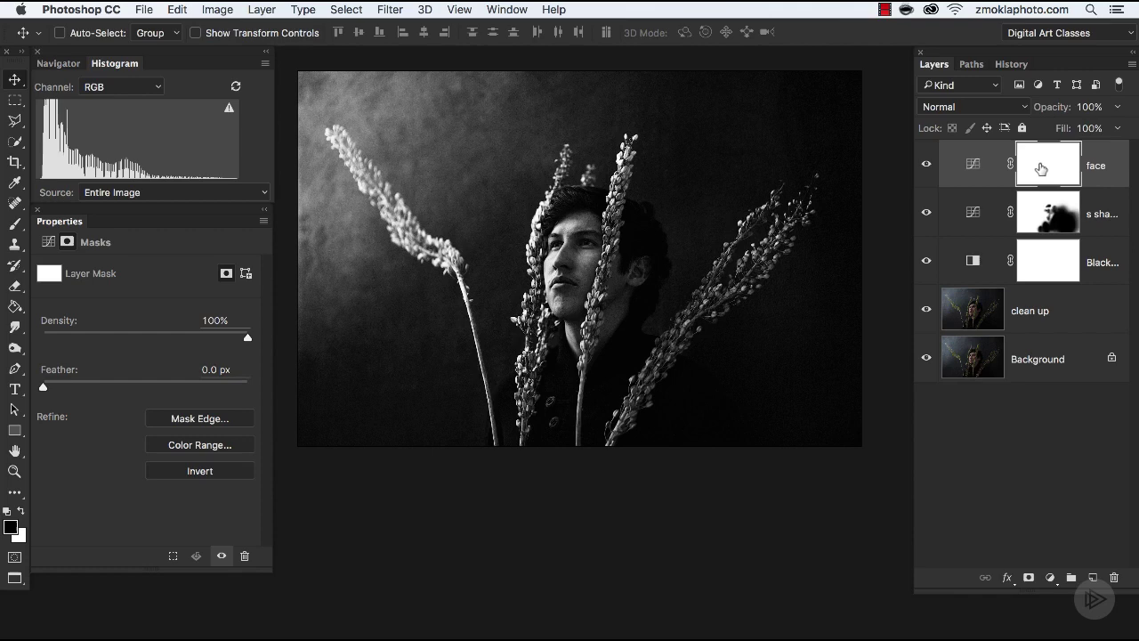
{"action": "key", "text": "super+i"}
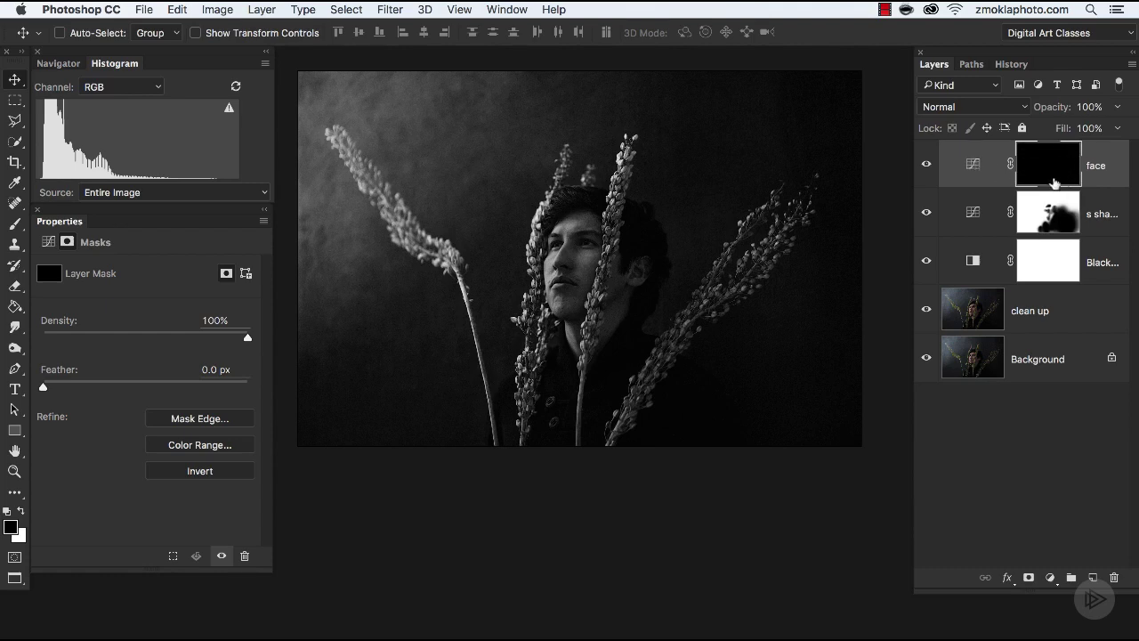
Paint white on the face layer's mask over the forehead, nose and mouth with a 500 px brush at 60% opacity
{"action": "key", "text": "super+equal"}
{"action": "key", "text": "super+equal"}
{"action": "key", "text": "super+equal"}
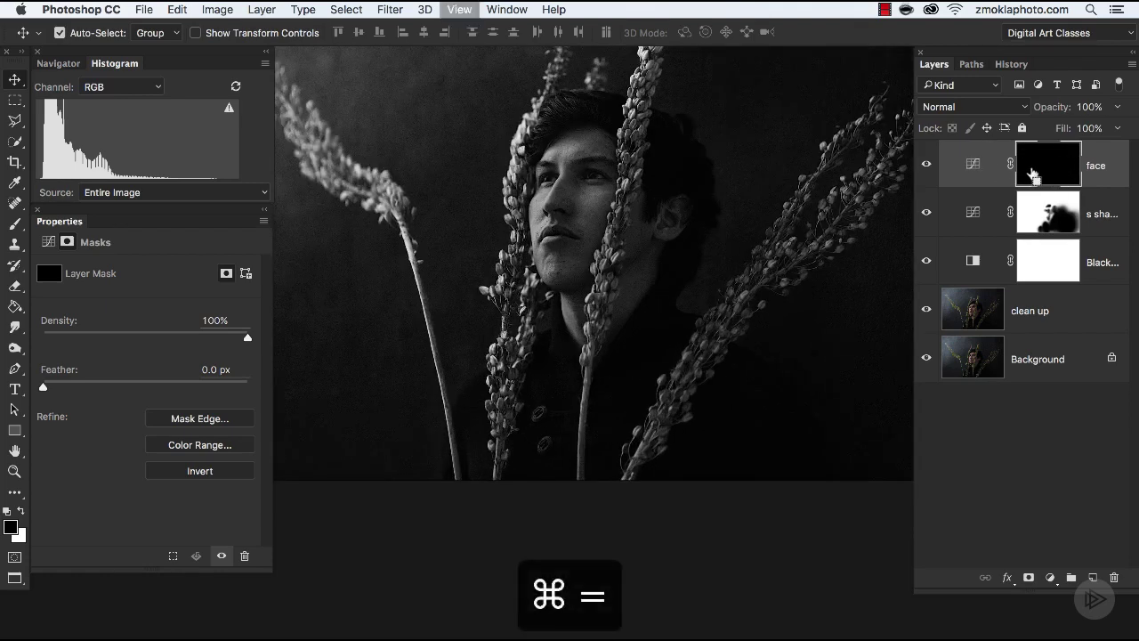
{"action": "left_click_drag", "start_coordinate": [692, 109], "coordinate": [694, 313]}
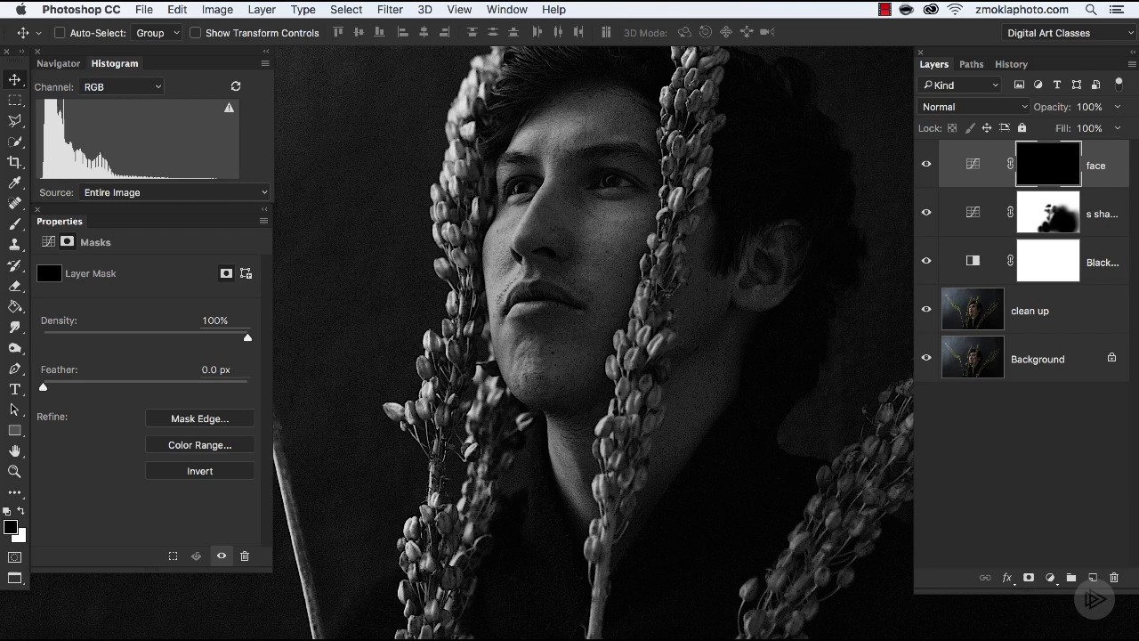
{"action": "key", "text": "b"}
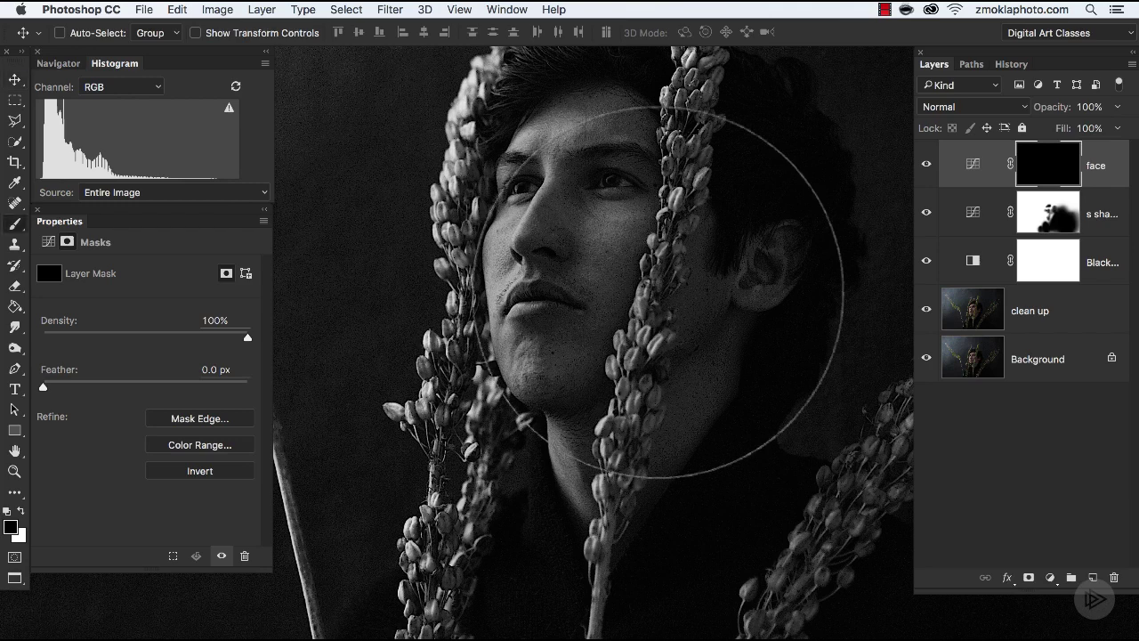
{"action": "key", "text": "bracketleft"}
{"action": "key", "text": "bracketleft"}
{"action": "key", "text": "bracketleft"}
{"action": "key", "text": "bracketleft"}
{"action": "key", "text": "bracketleft"}
{"action": "key", "text": "bracketleft"}
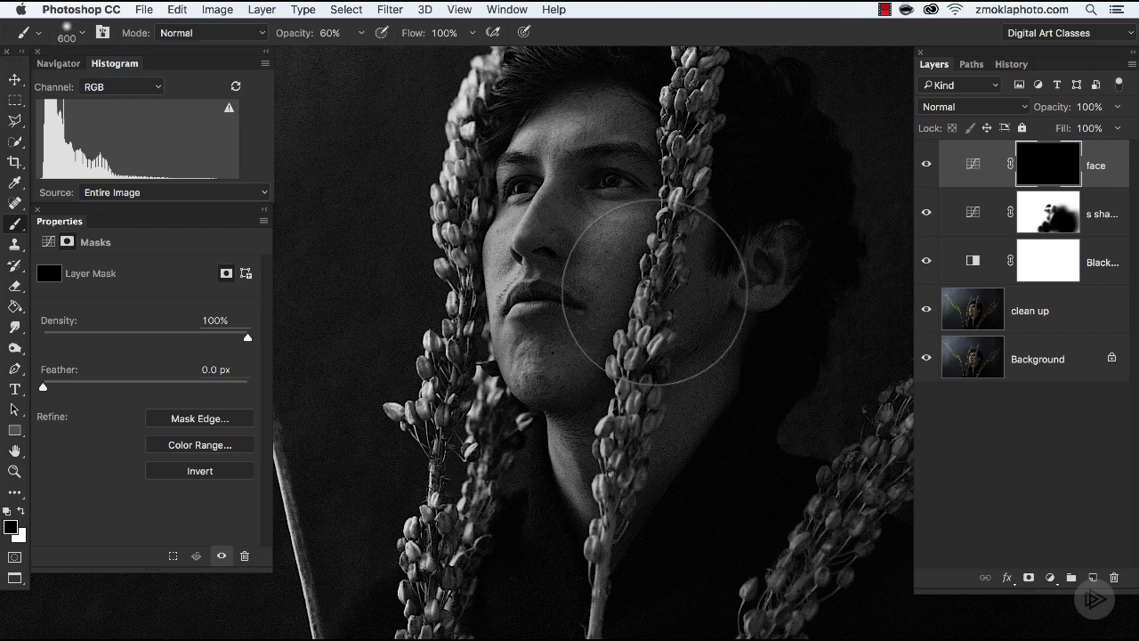
{"action": "key", "text": "space"}
{"action": "left_click_drag", "start_coordinate": [589, 297], "coordinate": [580, 341]}
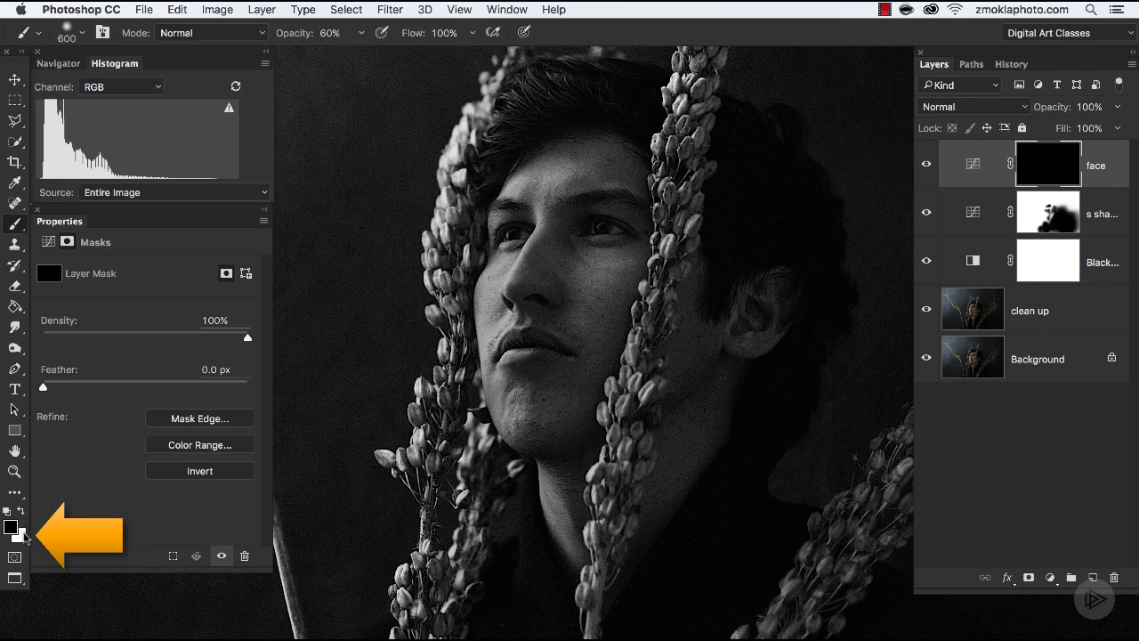
{"action": "key", "text": "x"}
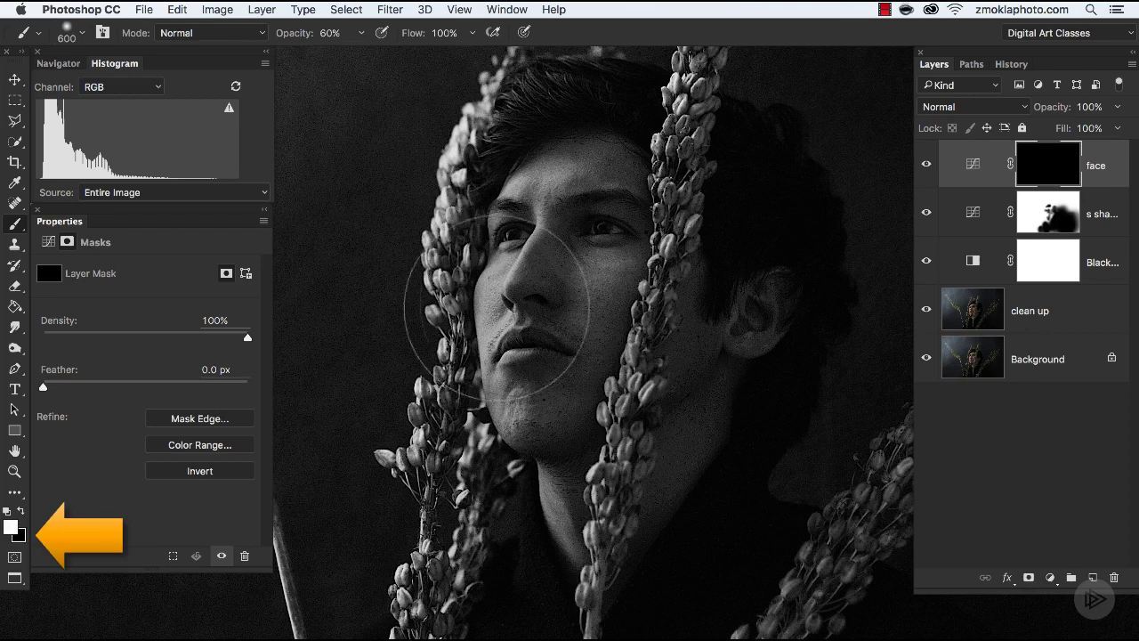
{"action": "key", "text": "bracketleft"}
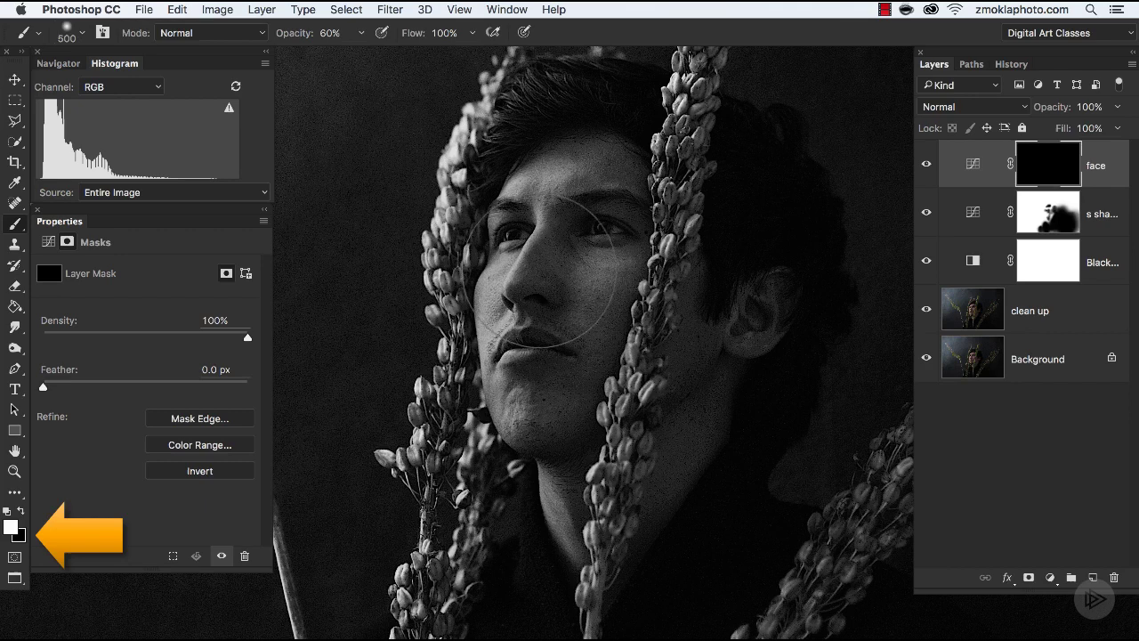
{"action": "left_click_drag", "start_coordinate": [533, 184], "coordinate": [523, 312]}
{"action": "mouse_move", "coordinate": [552, 189]}
{"action": "left_mouse_down"}
{"action": "mouse_move", "coordinate": [527, 322]}
{"action": "mouse_move", "coordinate": [580, 234]}
{"action": "mouse_move", "coordinate": [578, 311]}
{"action": "mouse_move", "coordinate": [614, 209]}
{"action": "mouse_move", "coordinate": [579, 258]}
{"action": "mouse_move", "coordinate": [559, 352]}
{"action": "left_mouse_up"}
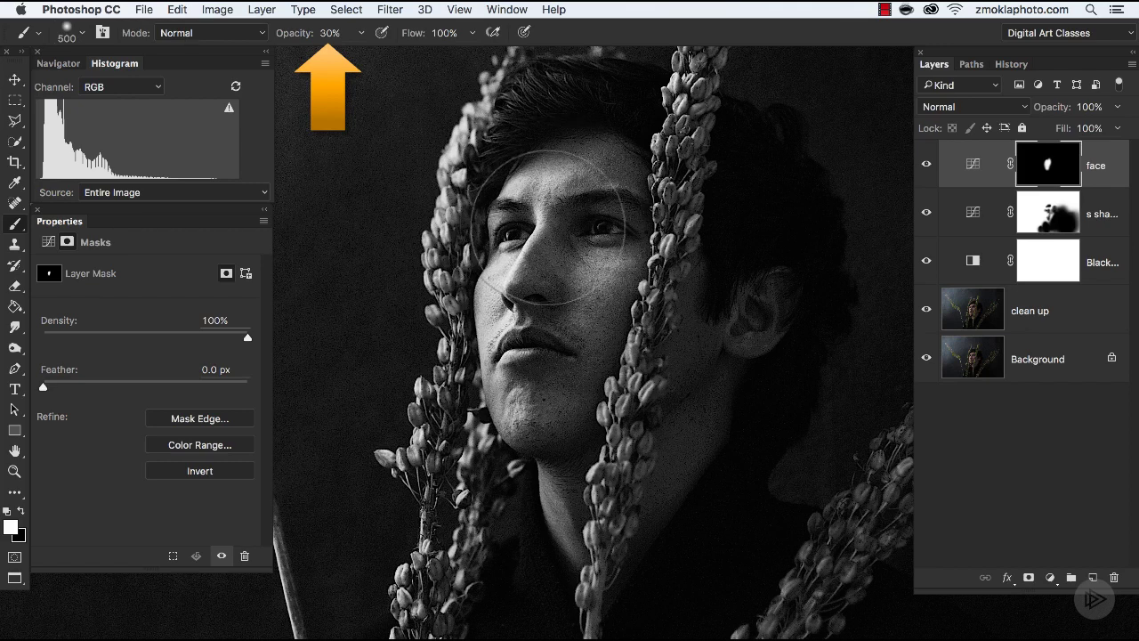
Extend the white area of the face layer's mask across the face with a 400 px brush at 30% opacity
{"action": "key", "text": "3"}
{"action": "key", "text": "bracketleft"}
{"action": "key", "text": "bracketleft"}
{"action": "key", "text": "bracketleft"}
{"action": "scroll", "coordinate": [578, 358], "scroll_direction": "down", "scroll_amount": 2}
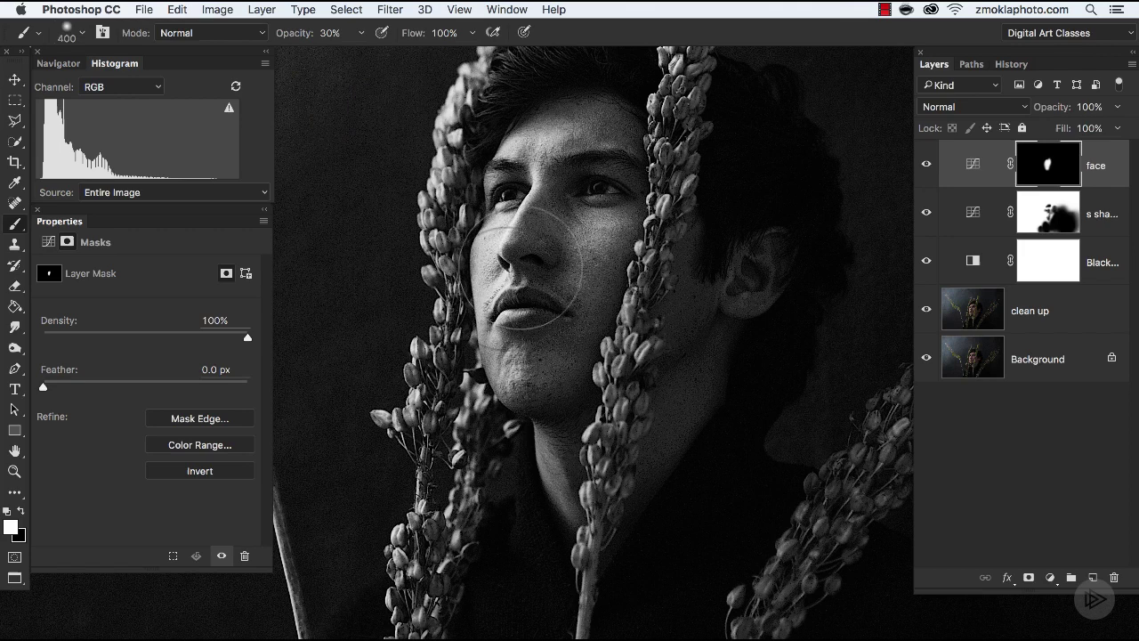
{"action": "key", "text": "bracketright"}
{"action": "key", "text": "bracketright"}
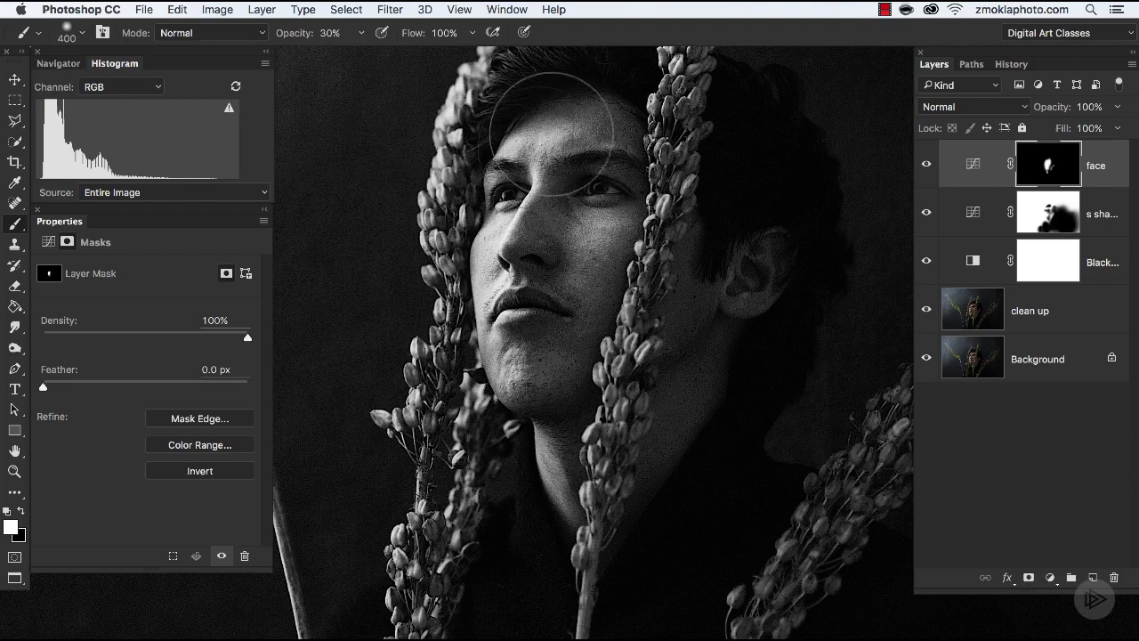
Paint black on the face layer's mask at 10% opacity with a 150 to 300 px brush to soften the brightening
{"action": "key", "text": "super+equal"}
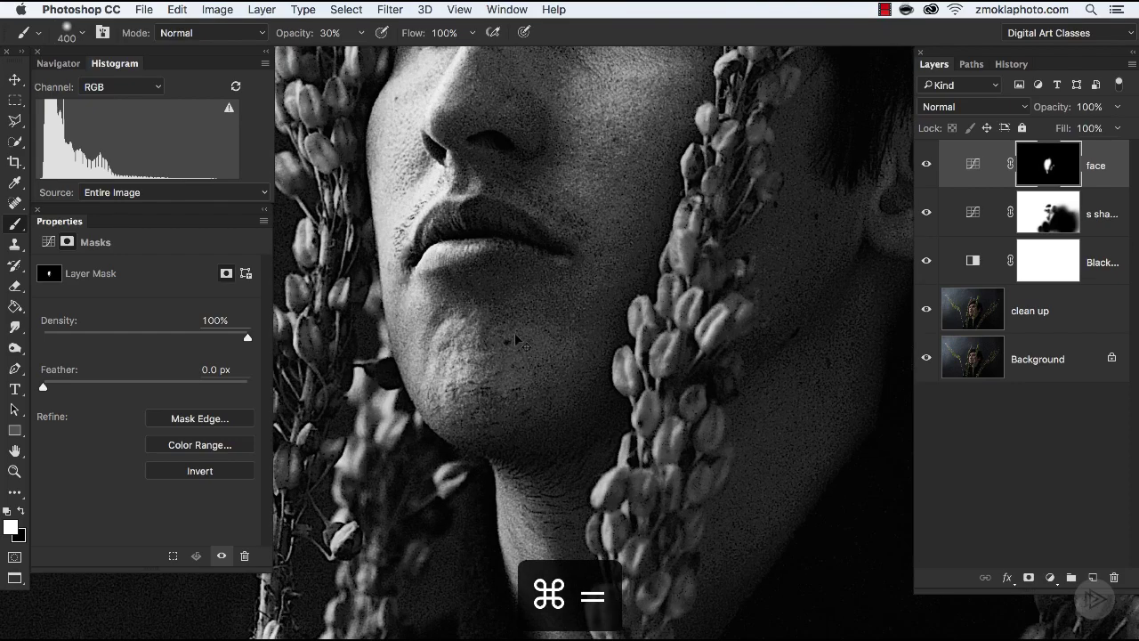
{"action": "left_click_drag", "start_coordinate": [600, 208], "coordinate": [653, 377]}
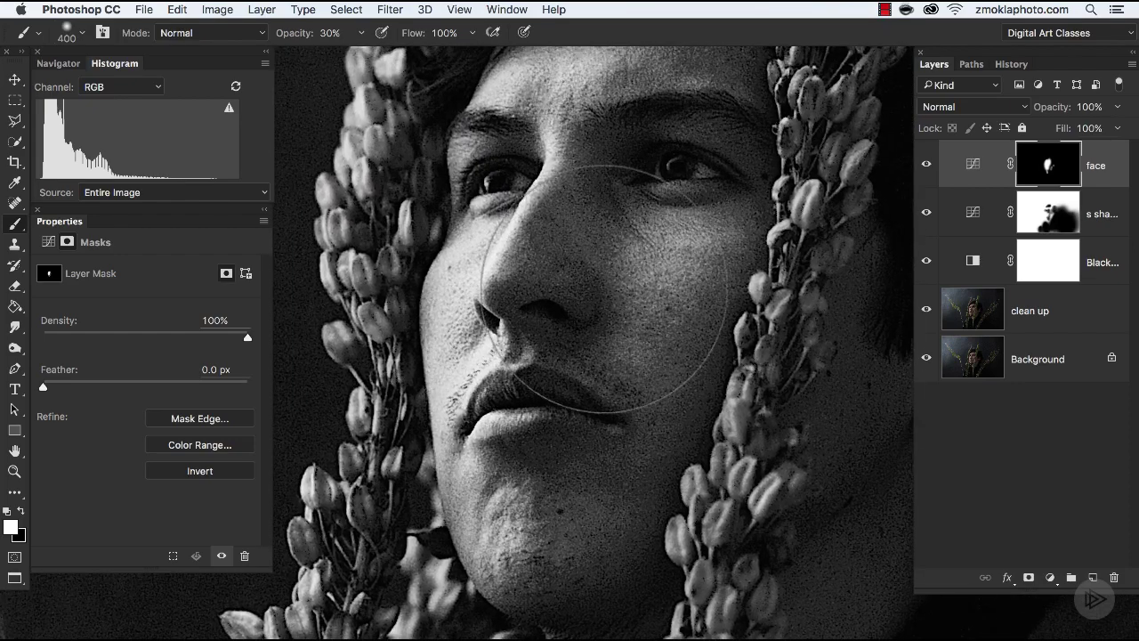
{"action": "key", "text": "x"}
{"action": "key", "text": "1"}
{"action": "key", "text": "["}
{"action": "key", "text": "["}
{"action": "key", "text": "["}
{"action": "key", "text": "["}
{"action": "key", "text": "["}
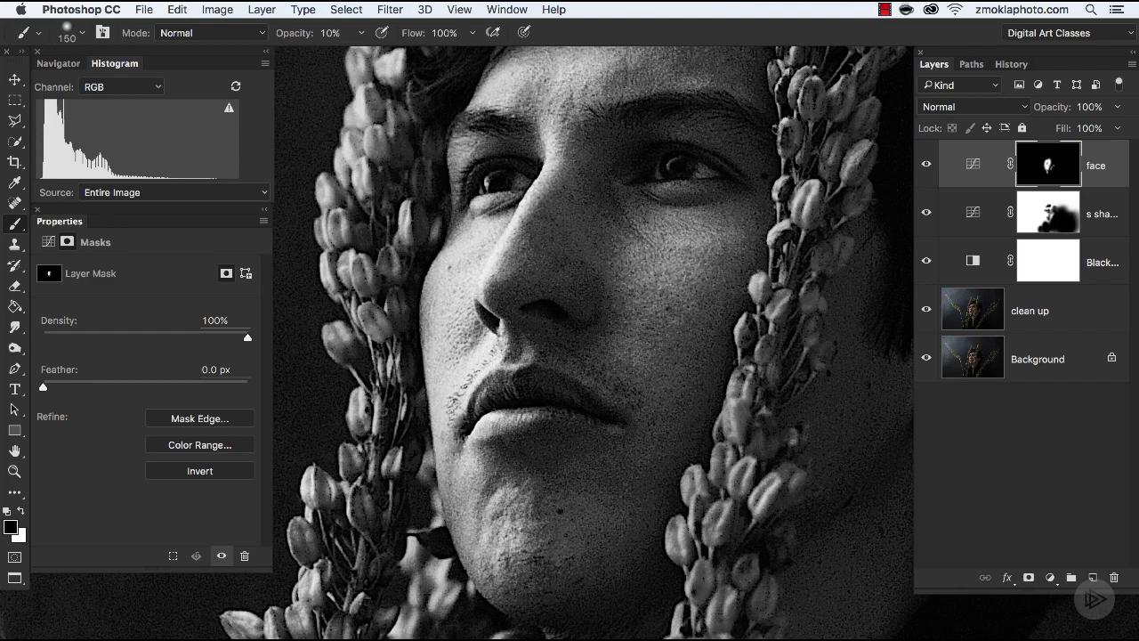
{"action": "key", "text": "super+minus"}
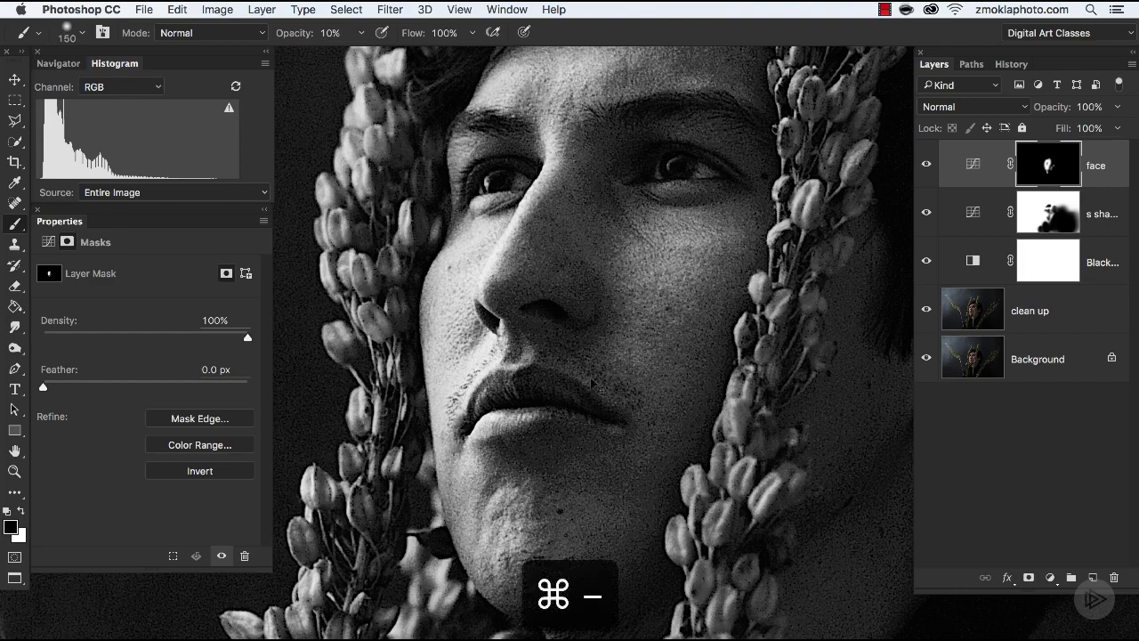
{"action": "key", "text": "bracketright"}
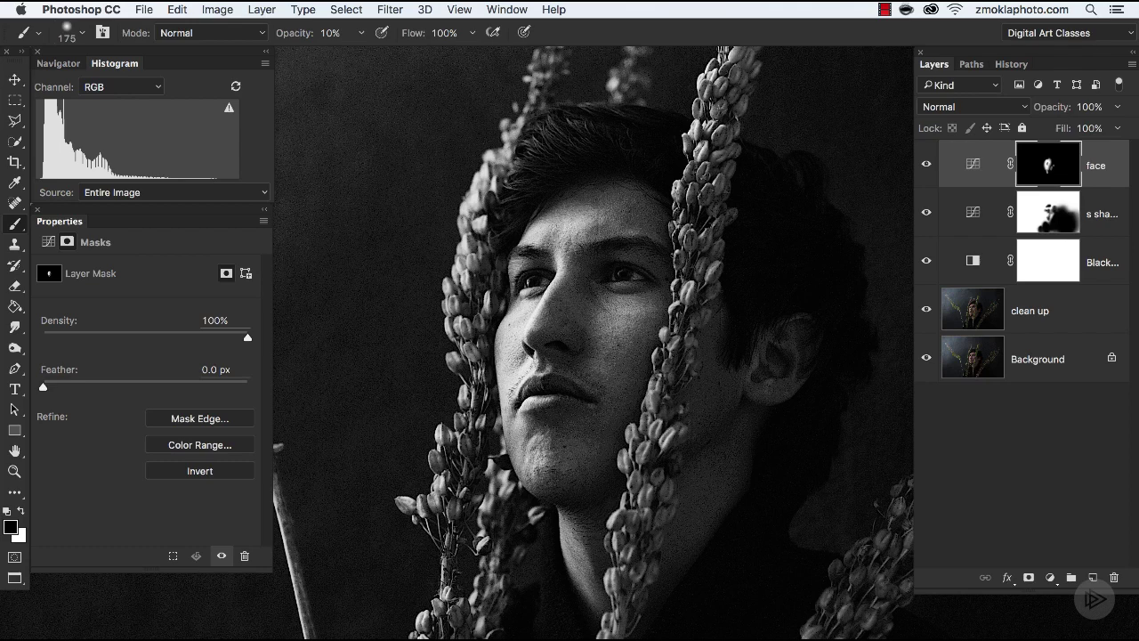
{"action": "key", "text": "bracketright"}
{"action": "key", "text": "bracketright"}
{"action": "key", "text": "bracketright"}
Compare the portrait with and without the face layer by toggling its visibility, inspecting the face up close in between
{"action": "left_click", "coordinate": [927, 169]}
{"action": "left_click", "coordinate": [926, 170]}
{"action": "left_click", "coordinate": [926, 169]}
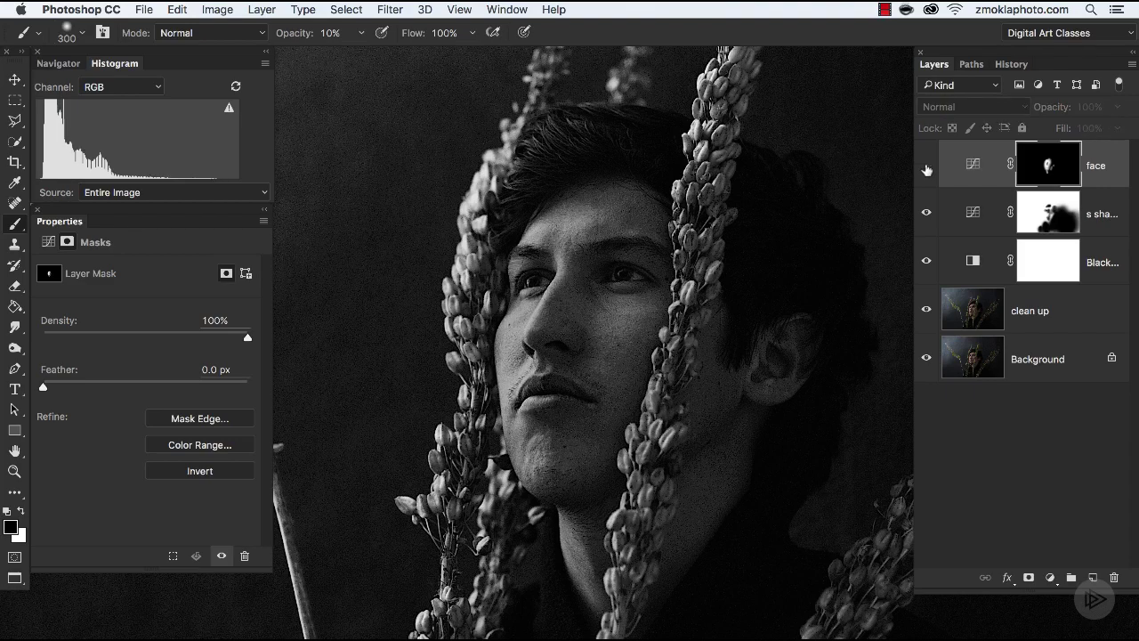
{"action": "left_click", "coordinate": [927, 169]}
{"action": "key", "text": "super+equal"}
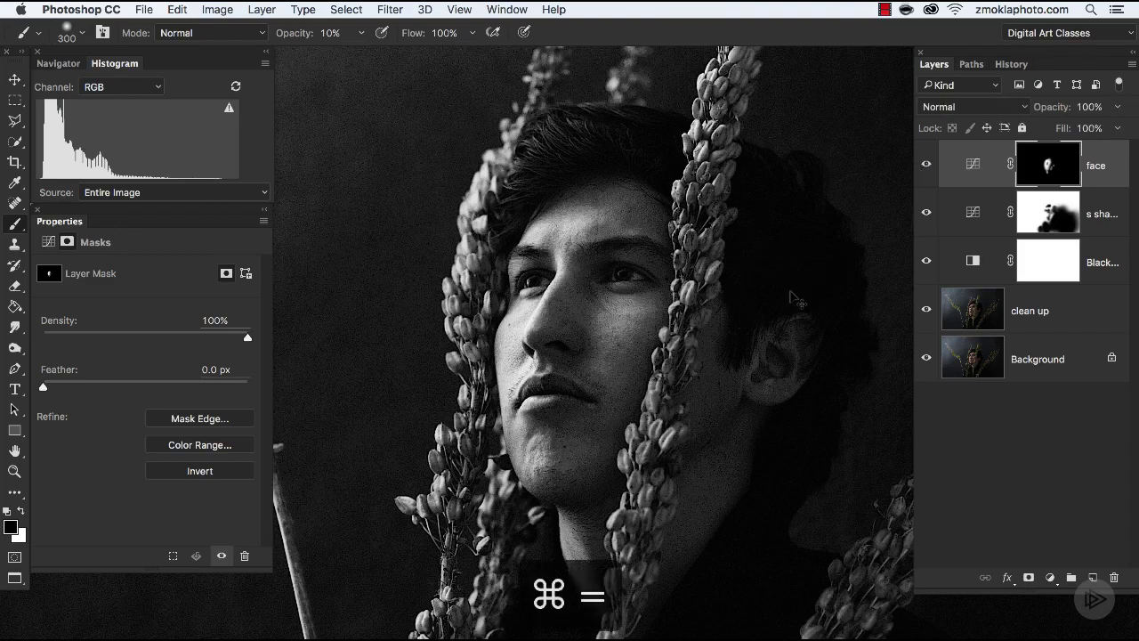
{"action": "key", "text": "super+minus"}
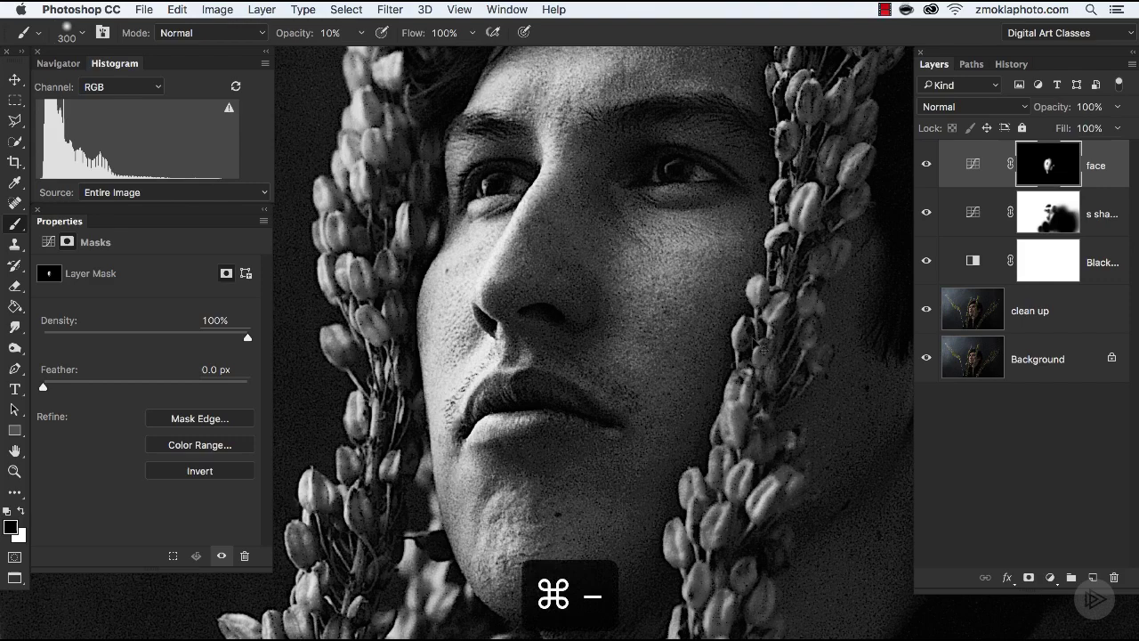
{"action": "left_click_drag", "start_coordinate": [695, 348], "coordinate": [628, 308]}
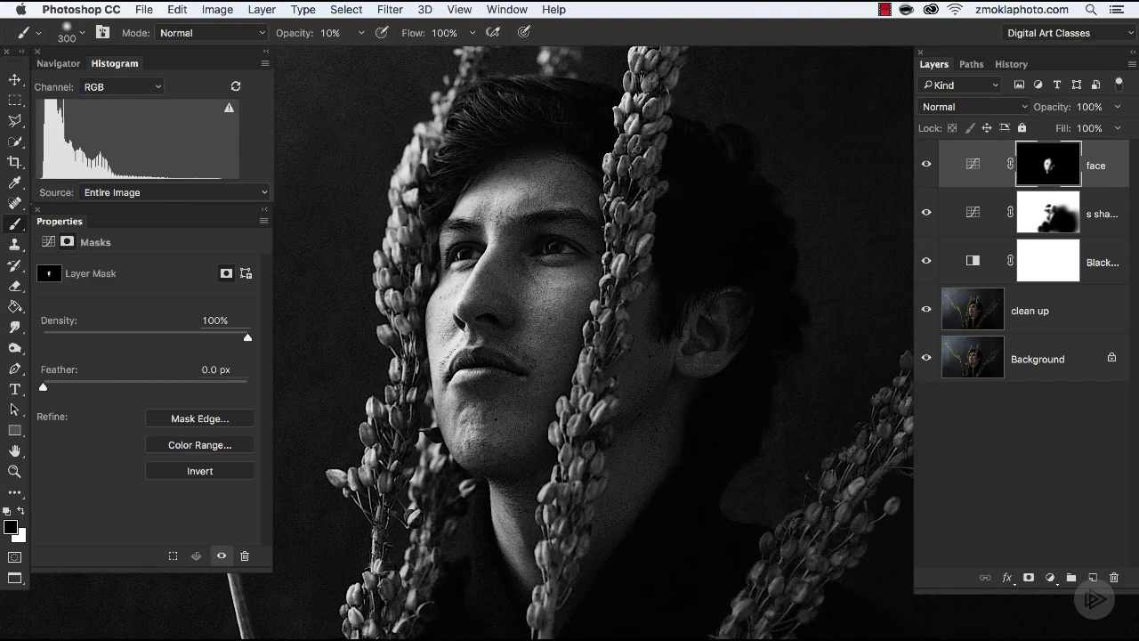
{"action": "left_click", "coordinate": [927, 165]}
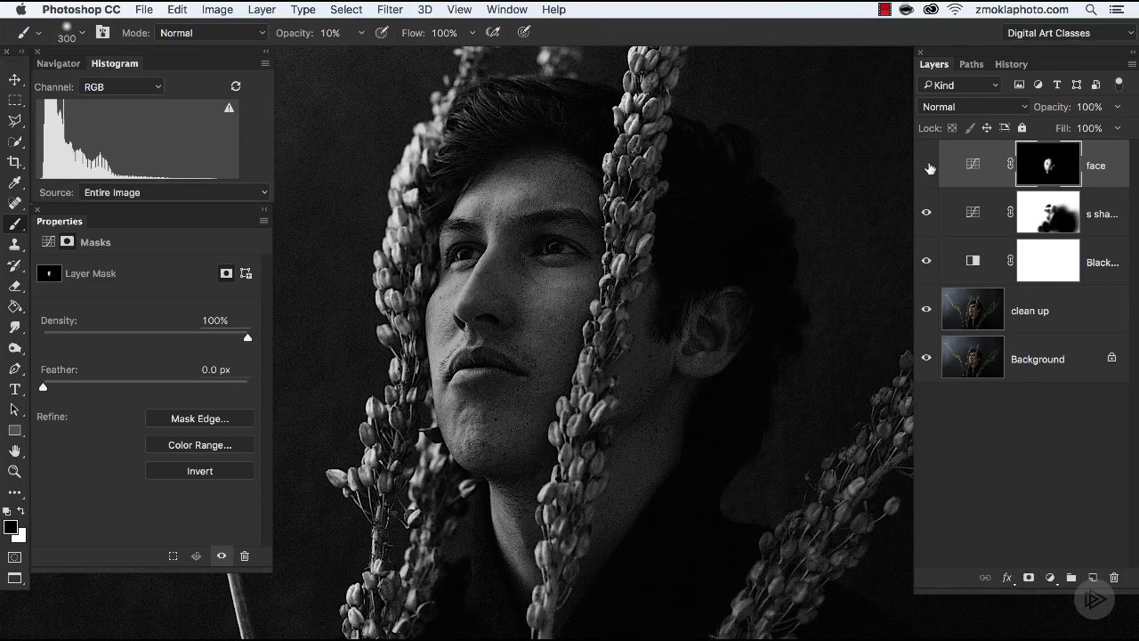
{"action": "left_click", "coordinate": [927, 165]}
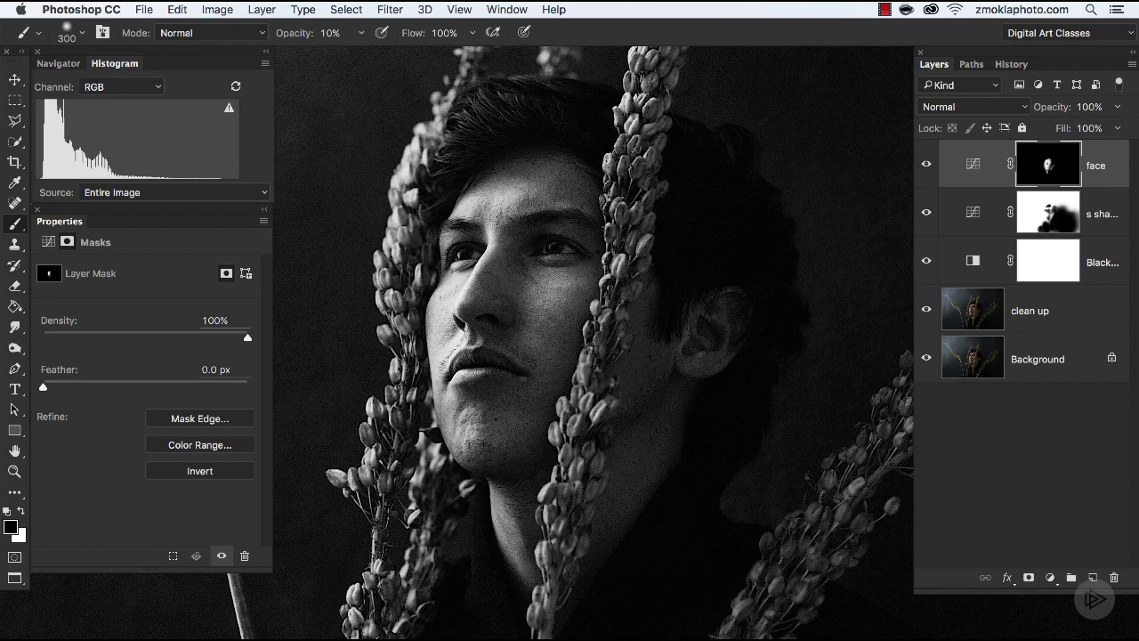
Touch up the face layer's mask in white over the facial details with a 90 to 200 px brush at 10% to 20% opacity
{"action": "key", "text": "x"}
{"action": "key", "text": "bracketleft"}
{"action": "key", "text": "bracketleft"}
{"action": "key", "text": "super+equal"}
{"action": "key", "text": "super+equal"}
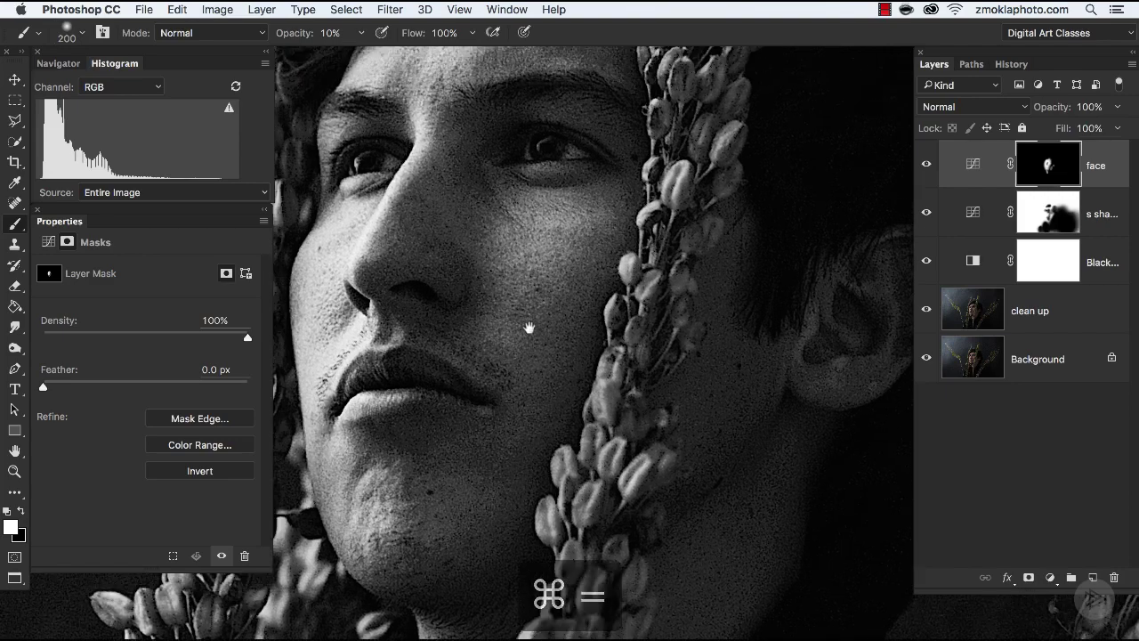
{"action": "key", "text": "bracketleft"}
{"action": "key", "text": "bracketleft"}
{"action": "key", "text": "bracketleft"}
{"action": "key", "text": "bracketleft"}
{"action": "key", "text": "bracketleft"}
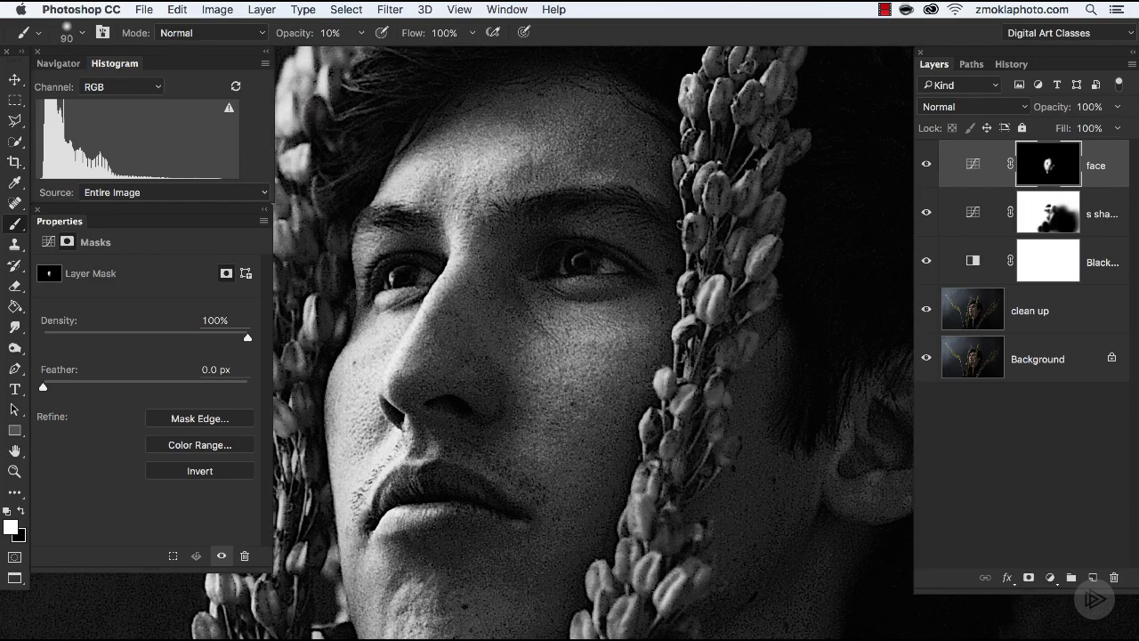
{"action": "key", "text": "bracketright"}
{"action": "key", "text": "bracketright"}
{"action": "key", "text": "bracketright"}
{"action": "key", "text": "bracketleft"}
{"action": "key", "text": "bracketleft"}
{"action": "left_click_drag", "start_coordinate": [368, 421], "coordinate": [355, 470]}
{"action": "key", "text": "bracketright"}
{"action": "key", "text": "bracketright"}
{"action": "left_click_drag", "start_coordinate": [601, 488], "coordinate": [618, 290]}
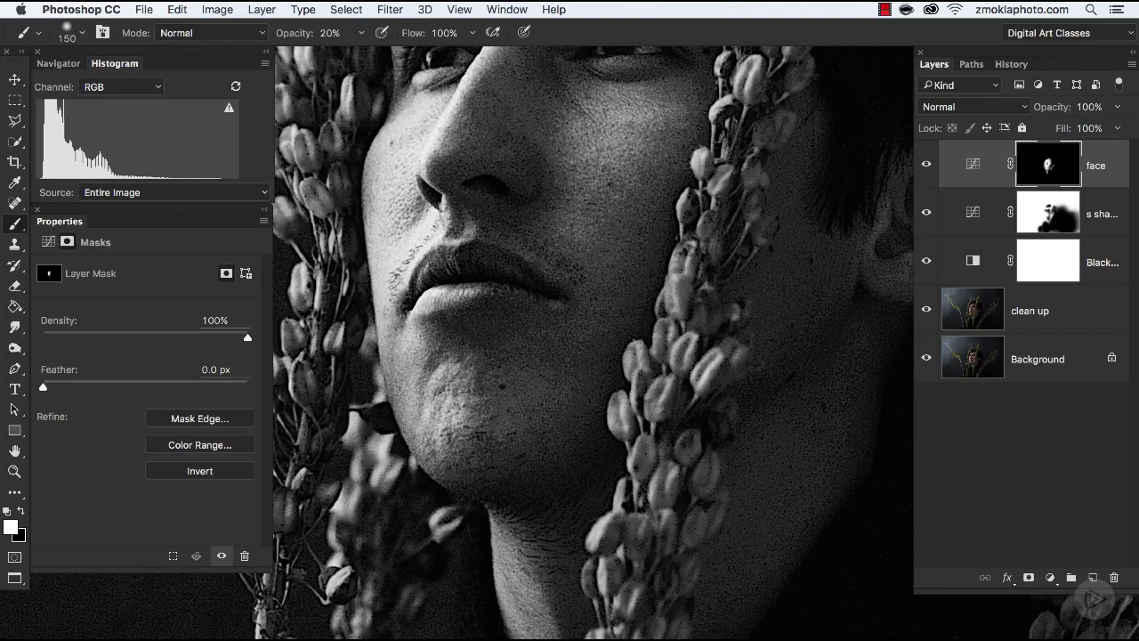
Review the face brightening on the whole image by hiding the face layer and showing it again
{"action": "key", "text": "super+minus"}
{"action": "key", "text": "super+minus"}
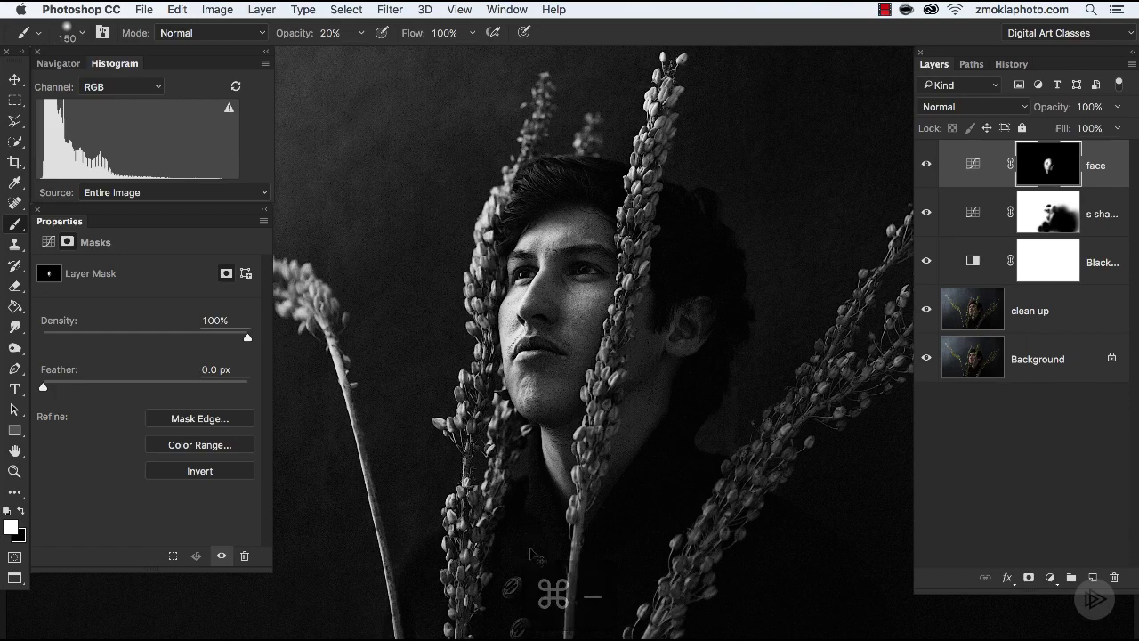
{"action": "left_click_drag", "start_coordinate": [641, 364], "coordinate": [634, 306]}
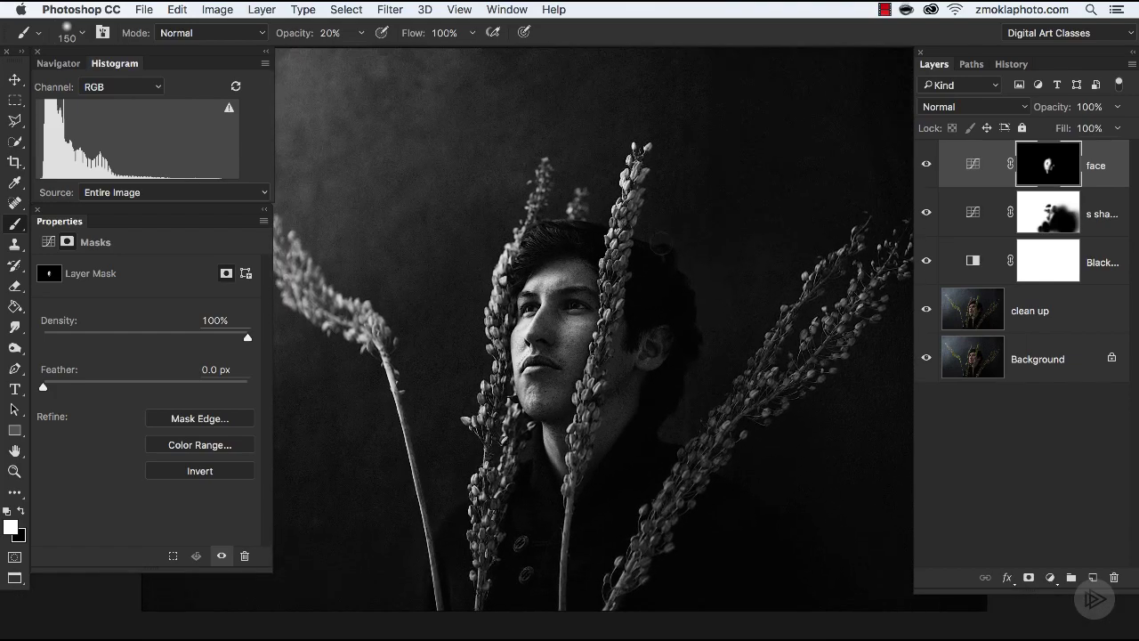
{"action": "left_click", "coordinate": [927, 165]}
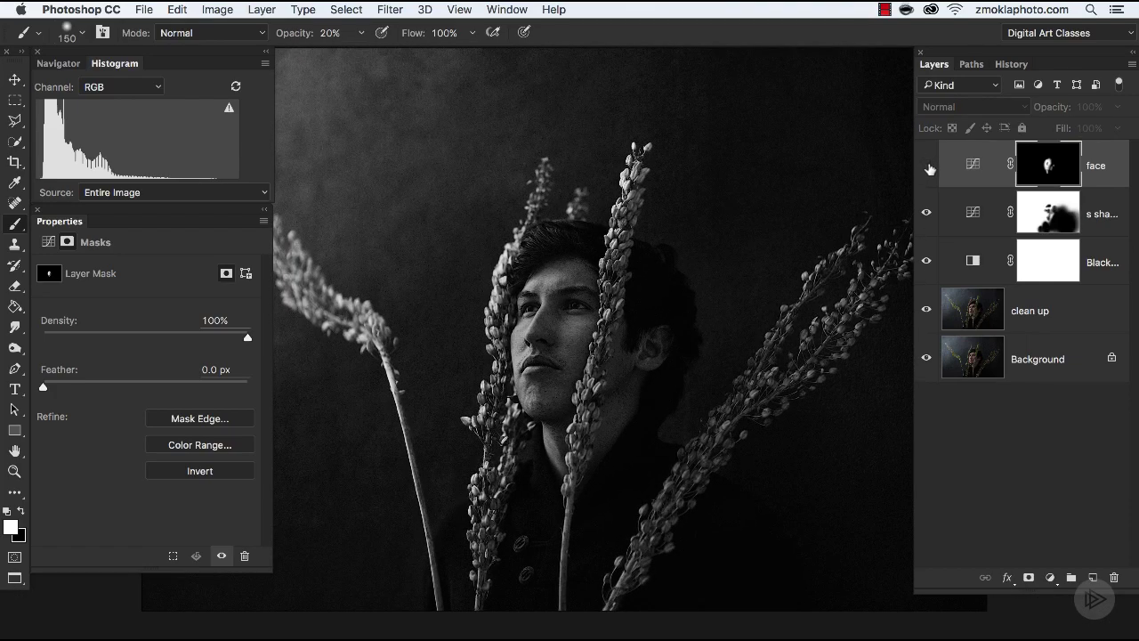
{"action": "left_click", "coordinate": [926, 164]}
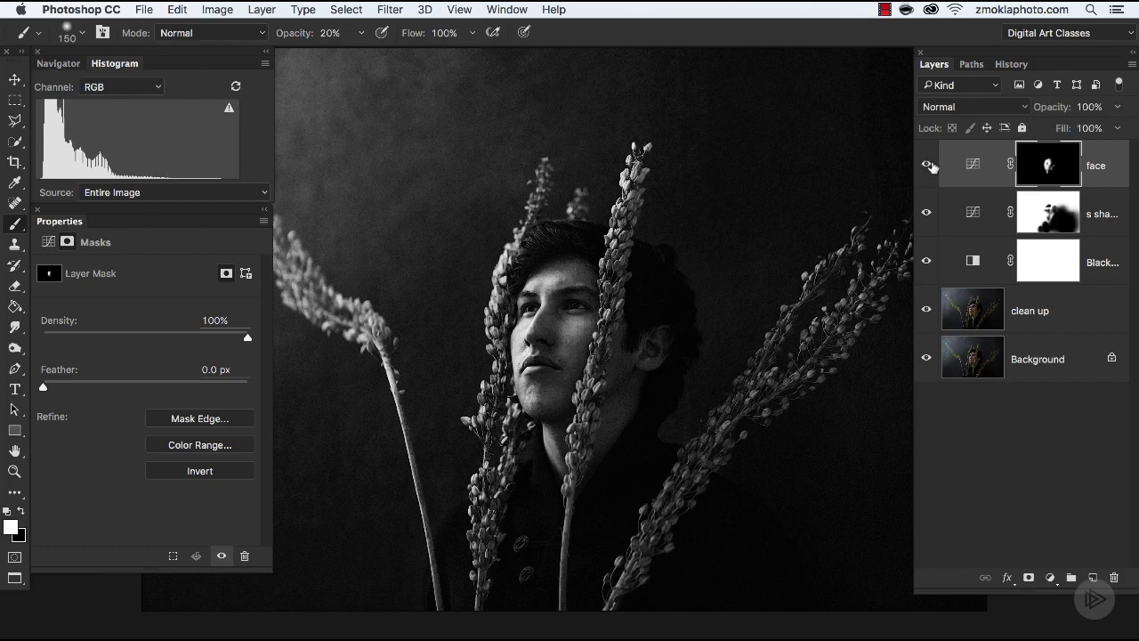